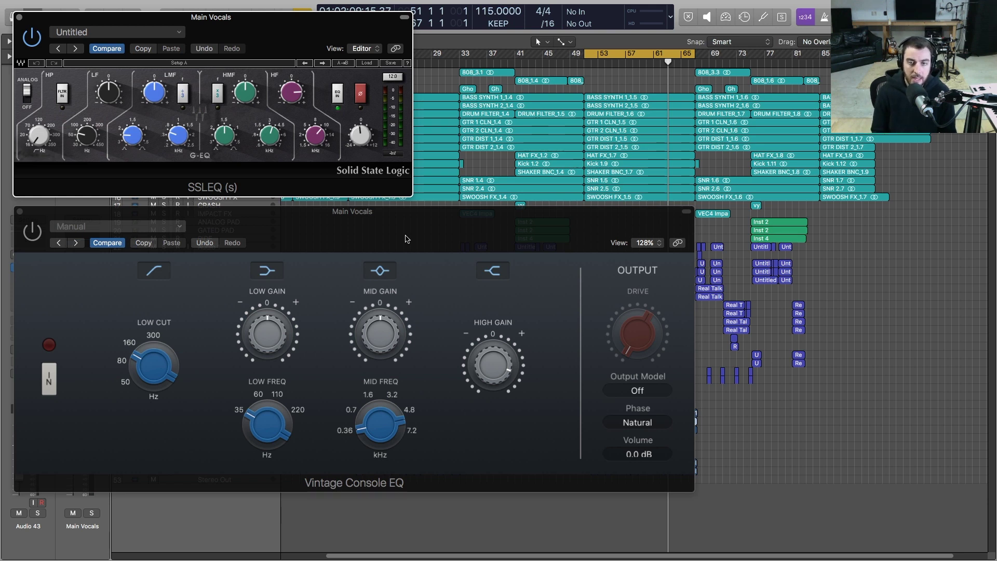
Step: Keep the Console EQ output model at Off, then play and stop the song to hear the vocals
{"action": "left_click", "coordinate": [642, 392]}
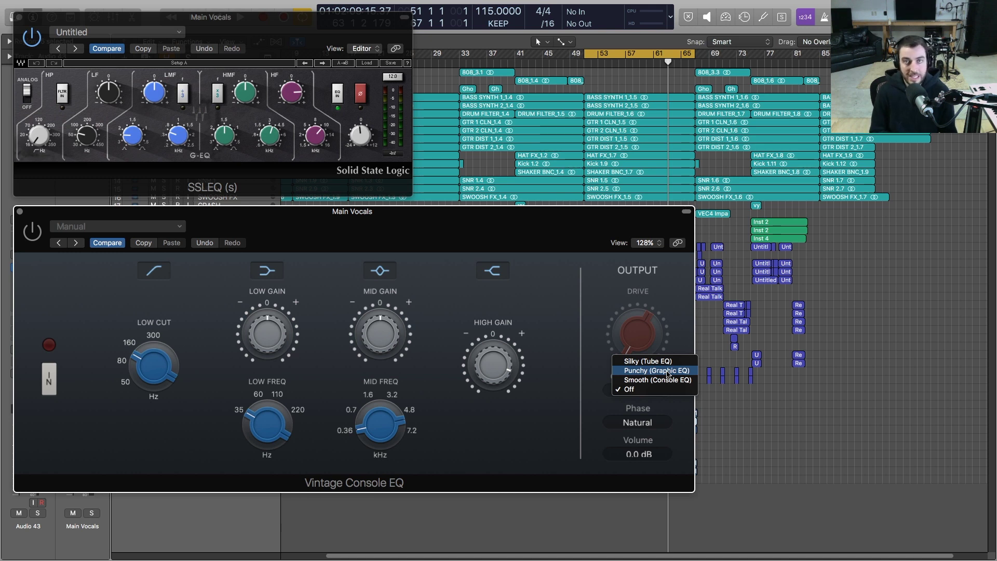
{"action": "left_click", "coordinate": [558, 302]}
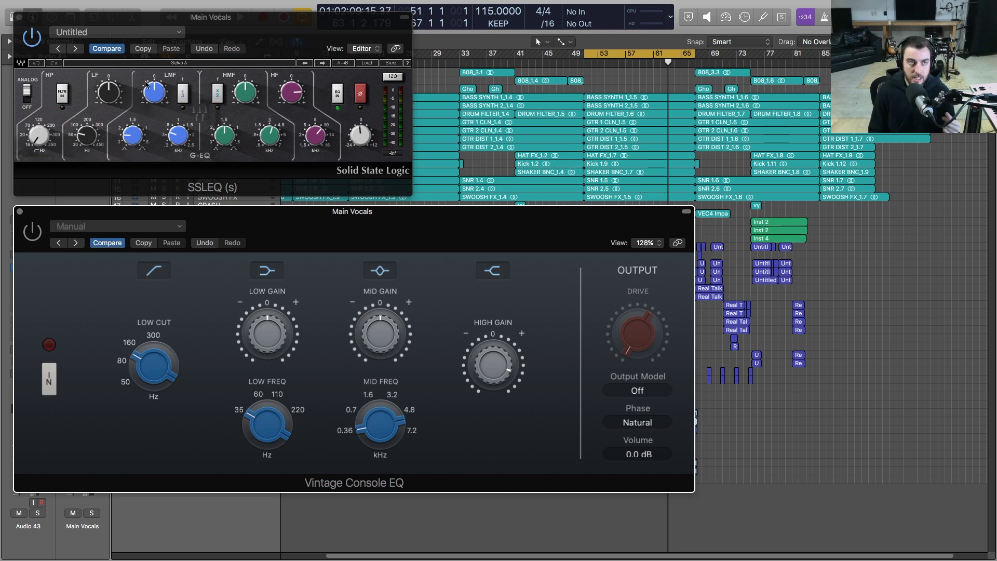
{"action": "mouse_move", "coordinate": [301, 93]}
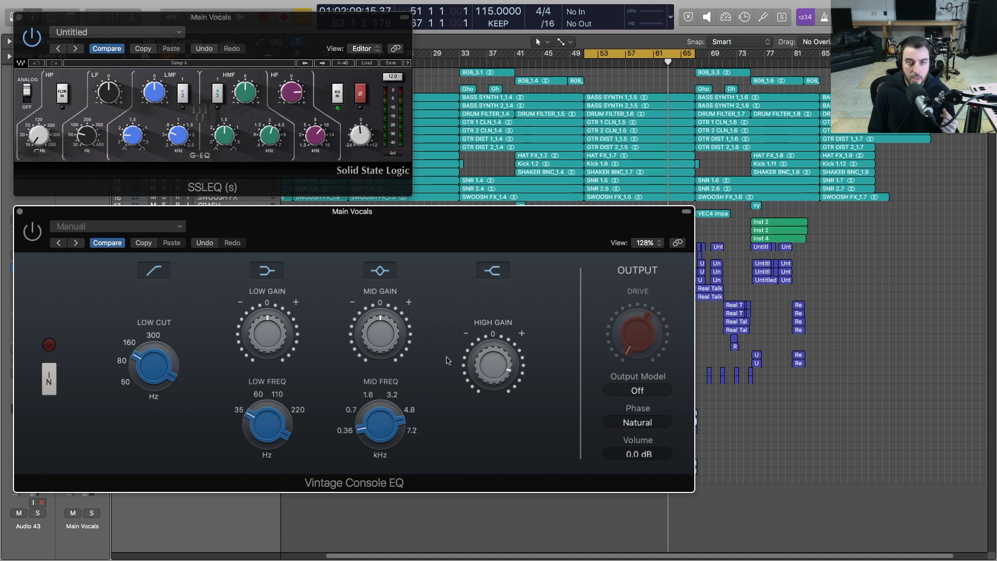
{"action": "mouse_move", "coordinate": [469, 401]}
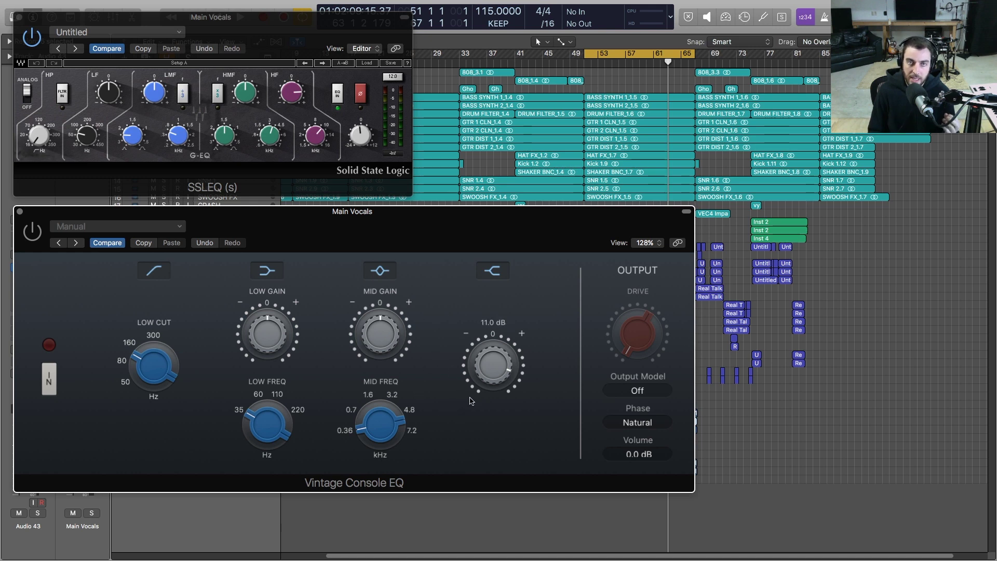
{"action": "key", "text": "space"}
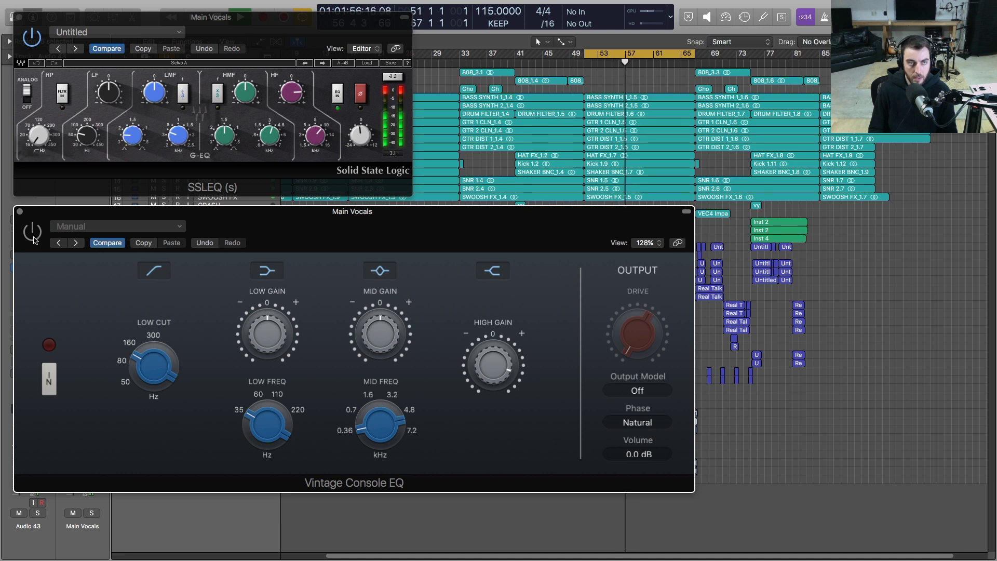
{"action": "key", "text": "space"}
Step: Toggle the SSL EQ bypass, engage the Vintage Console EQ, and replay the vocals
{"action": "left_click", "coordinate": [34, 42]}
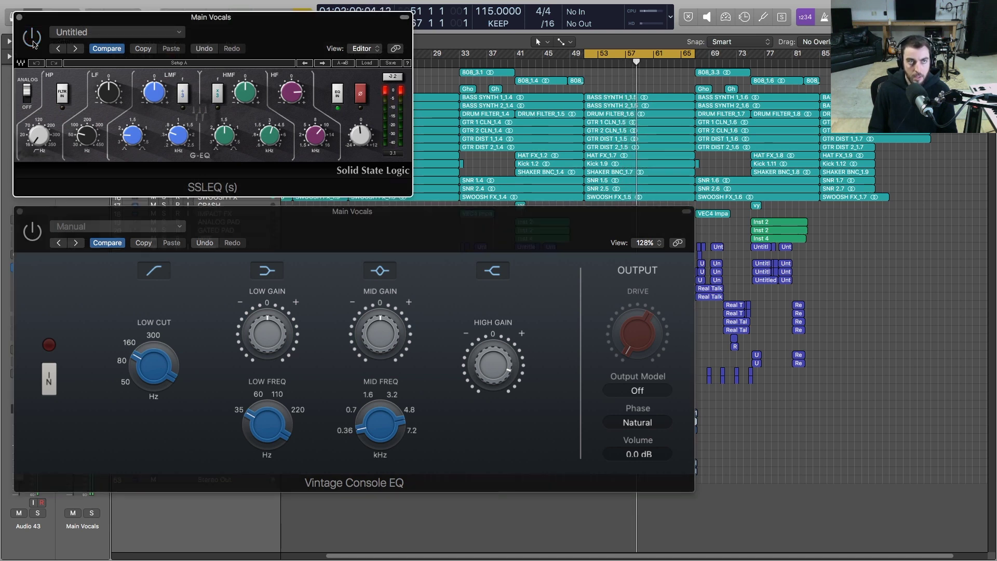
{"action": "left_click", "coordinate": [33, 236]}
{"action": "left_click", "coordinate": [32, 232]}
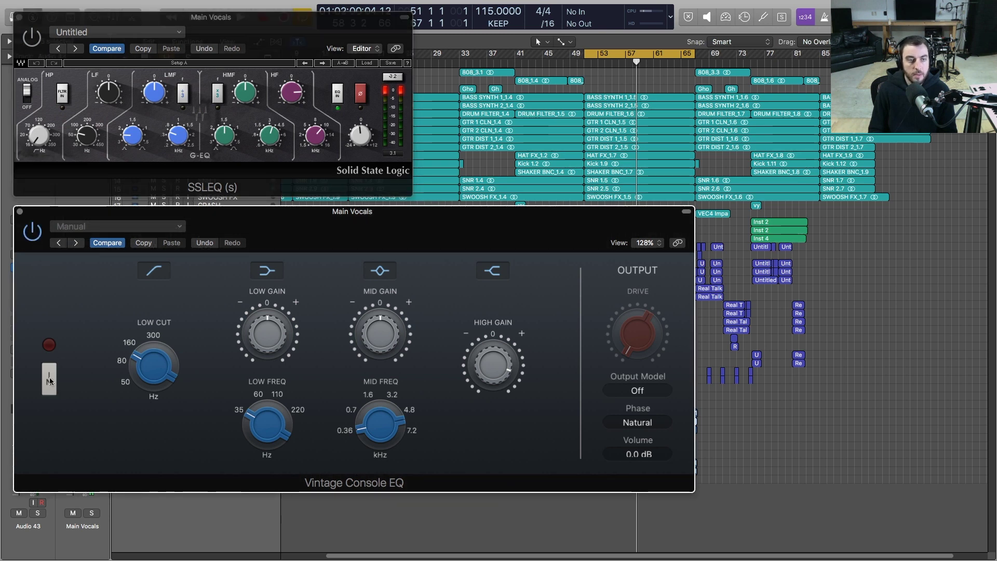
{"action": "left_click", "coordinate": [49, 379]}
{"action": "key", "text": "space"}
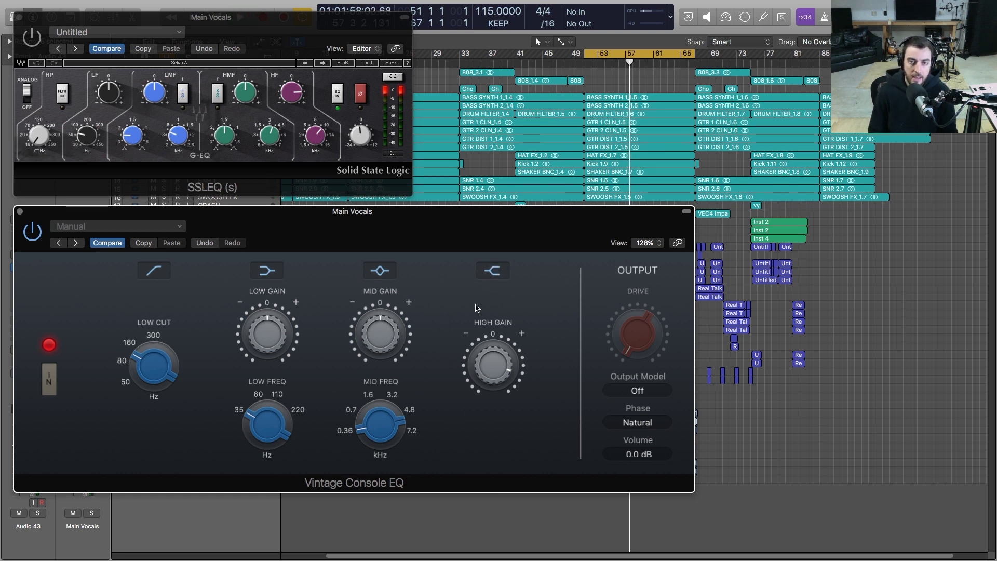
{"action": "left_click", "coordinate": [493, 363]}
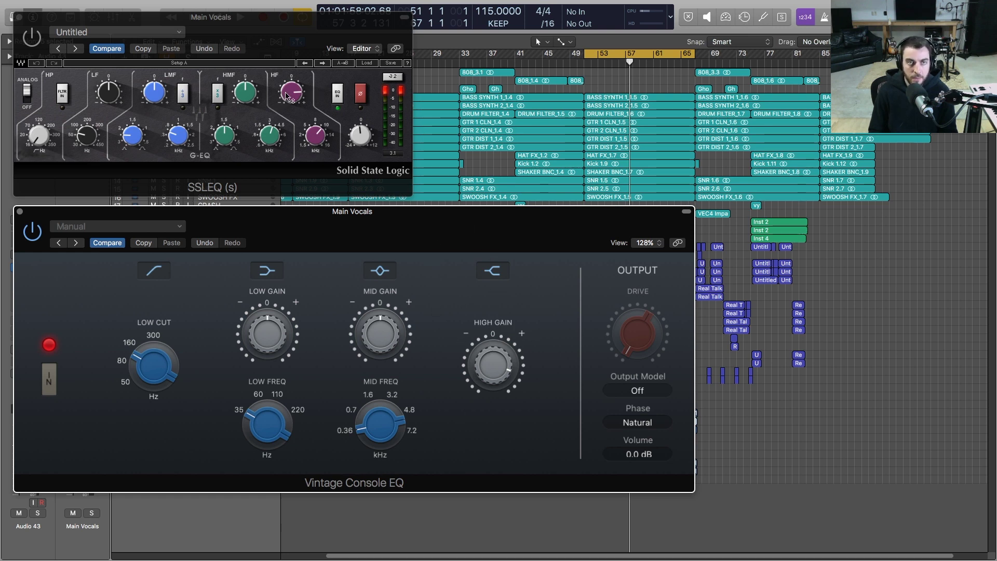
Step: Nudge the SSL EQ's high-frequency gain knob up slightly on Main Vocals
{"action": "left_click_drag", "start_coordinate": [287, 97], "coordinate": [298, 98]}
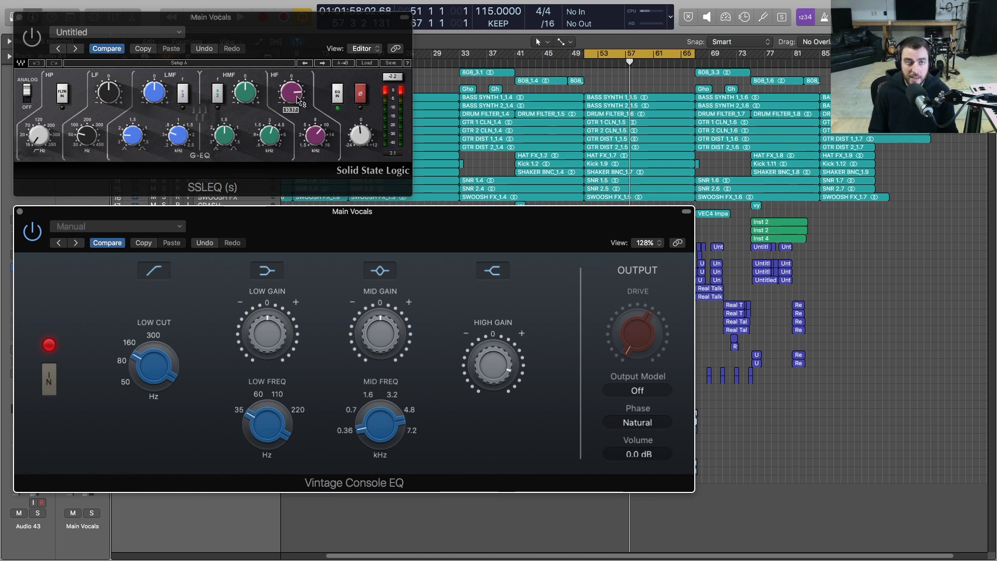
{"action": "mouse_move", "coordinate": [318, 139]}
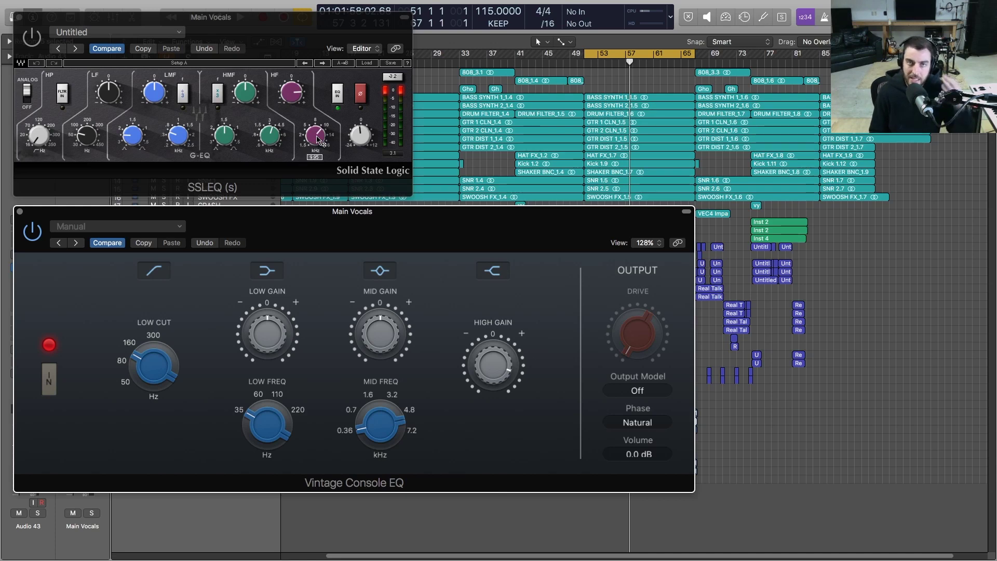
{"action": "mouse_move", "coordinate": [487, 358]}
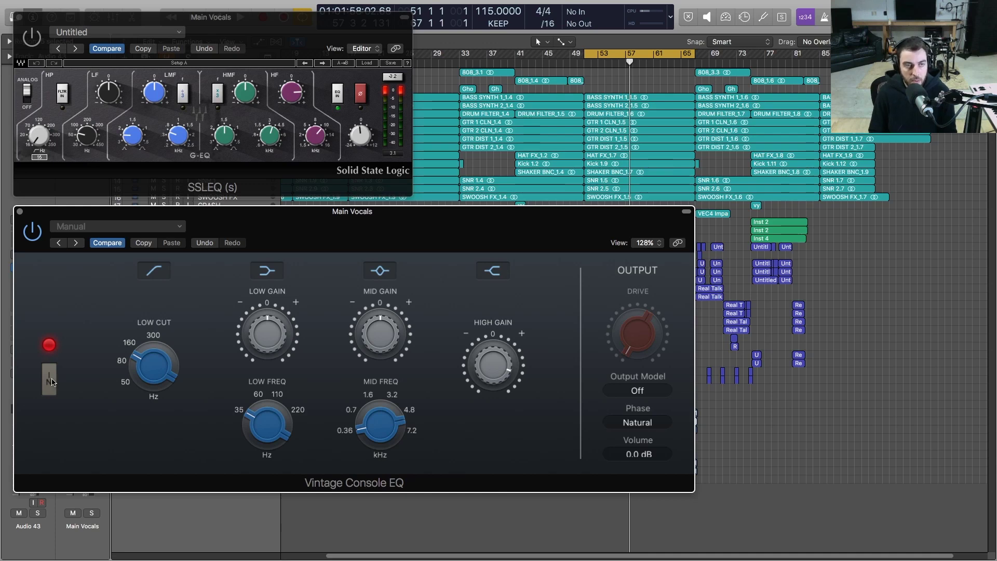
Step: Play the song while bringing the SSL EQ and Vintage Console EQ windows forward in turn
{"action": "key", "text": "space"}
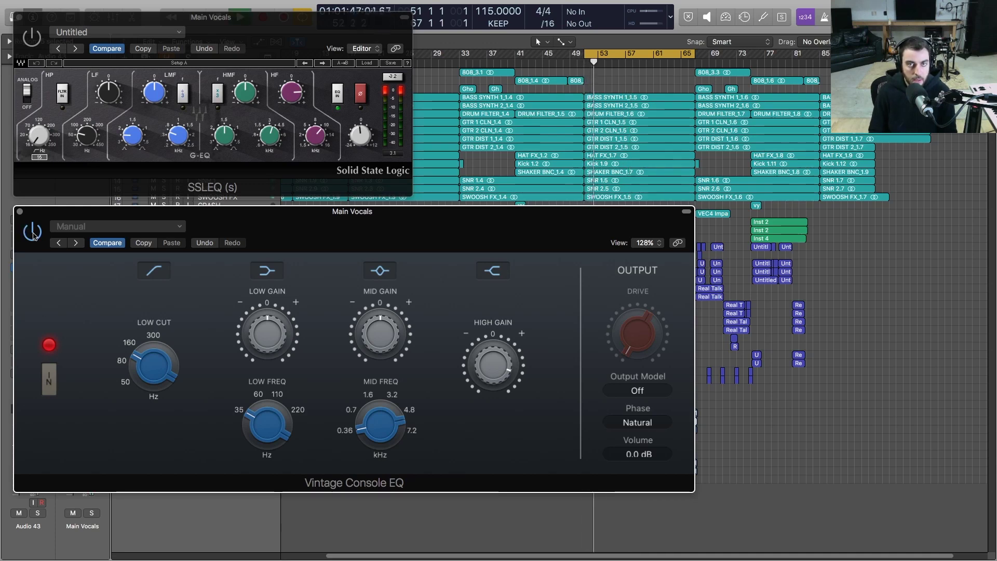
{"action": "left_click", "coordinate": [31, 41]}
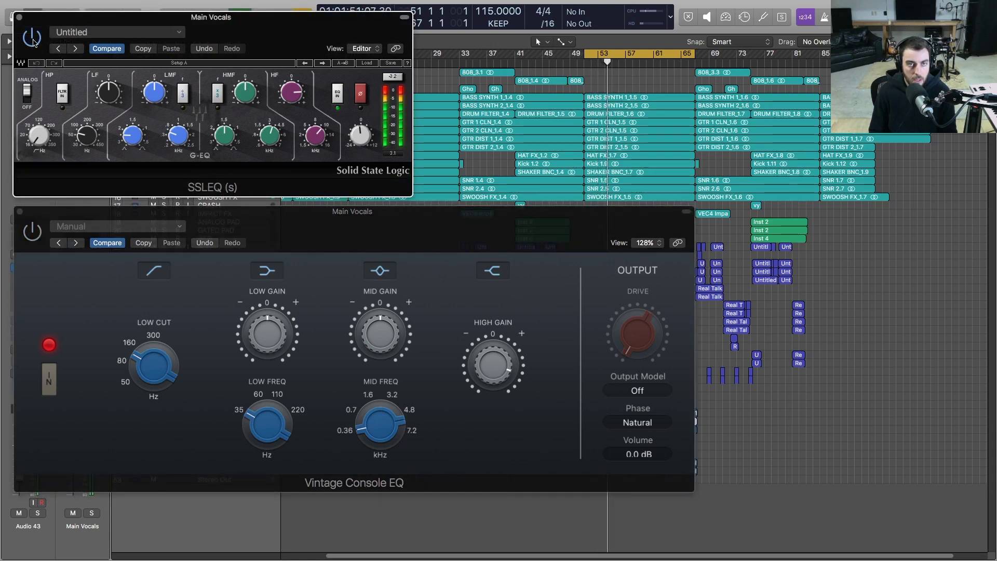
{"action": "left_click", "coordinate": [40, 240]}
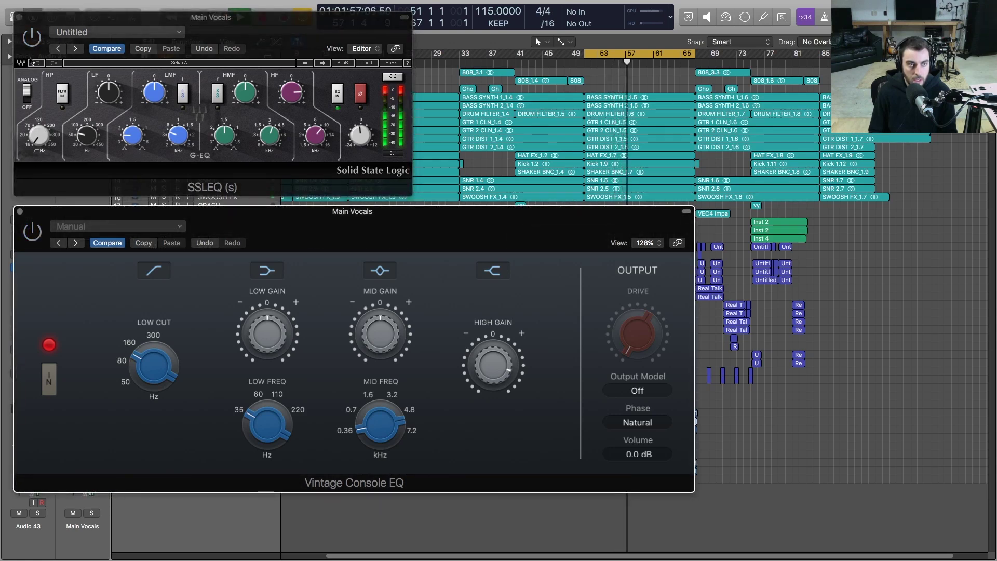
{"action": "left_click", "coordinate": [31, 45]}
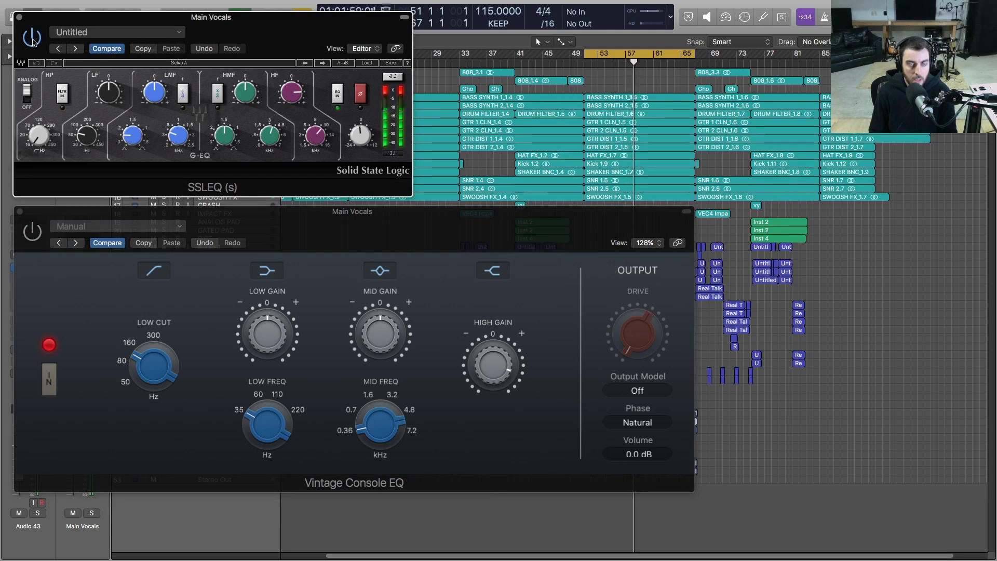
{"action": "left_click", "coordinate": [431, 297]}
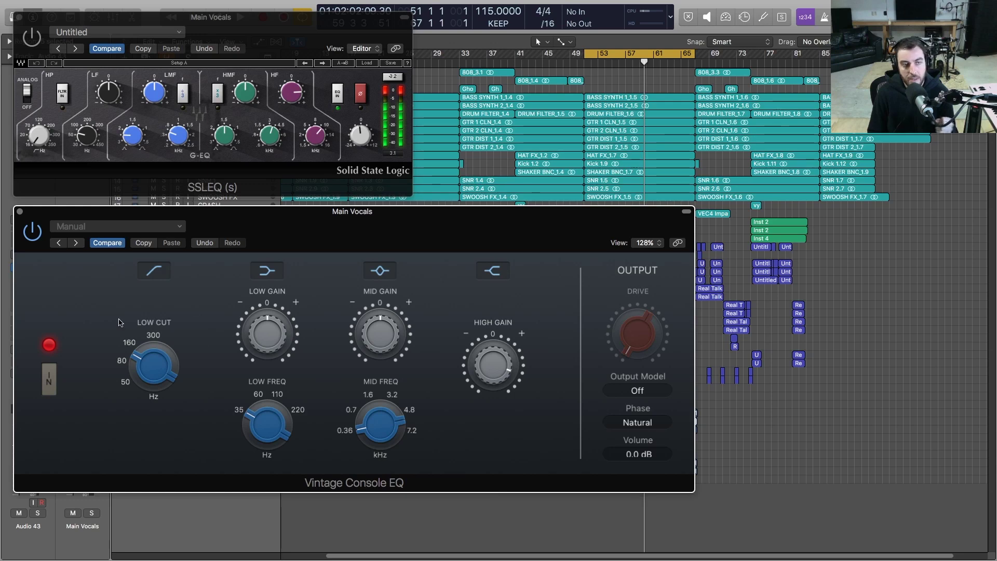
Step: Bypass and re-engage the Vintage Console EQ twice to compare, leaving it engaged
{"action": "left_click", "coordinate": [50, 382]}
{"action": "left_click", "coordinate": [49, 382]}
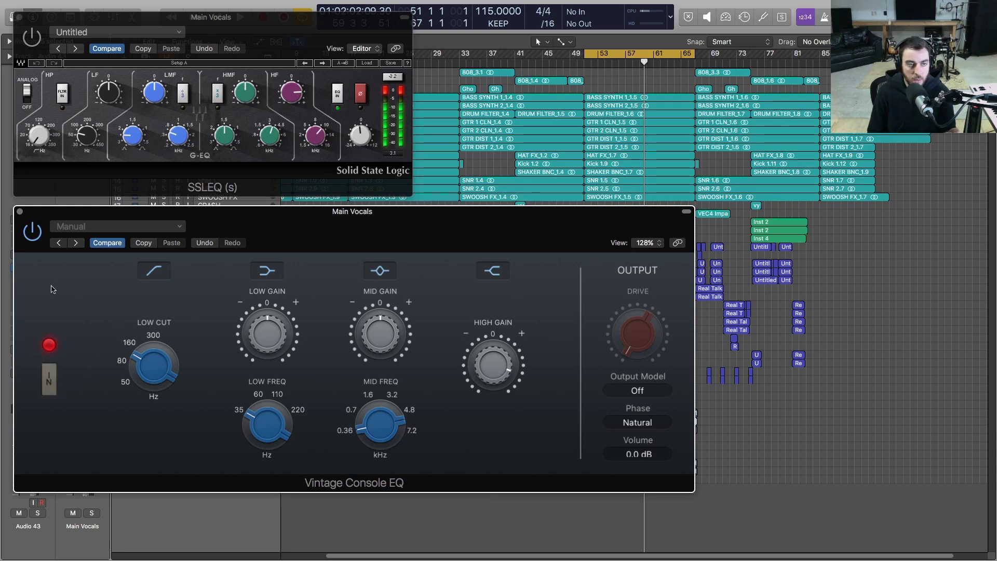
{"action": "left_click", "coordinate": [48, 382]}
{"action": "left_click", "coordinate": [47, 381]}
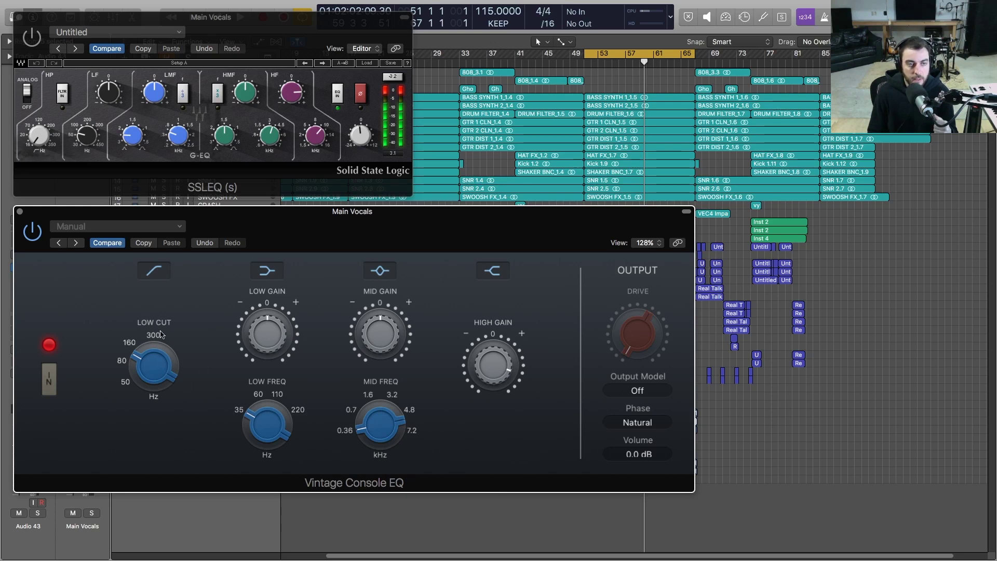
Step: Read the Console EQ's Mid and High Gain values and display its output model choices
{"action": "mouse_move", "coordinate": [121, 363]}
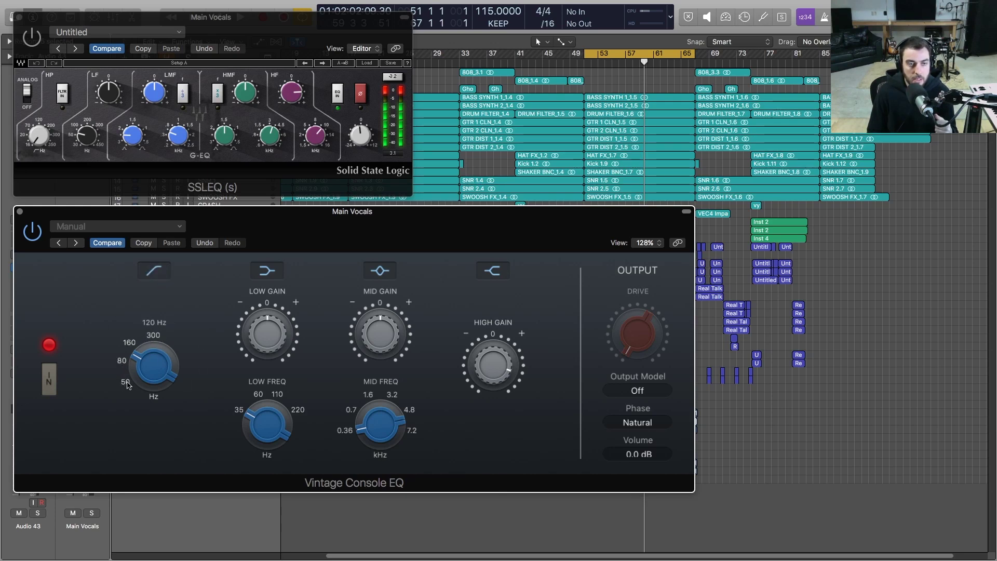
{"action": "mouse_move", "coordinate": [271, 358]}
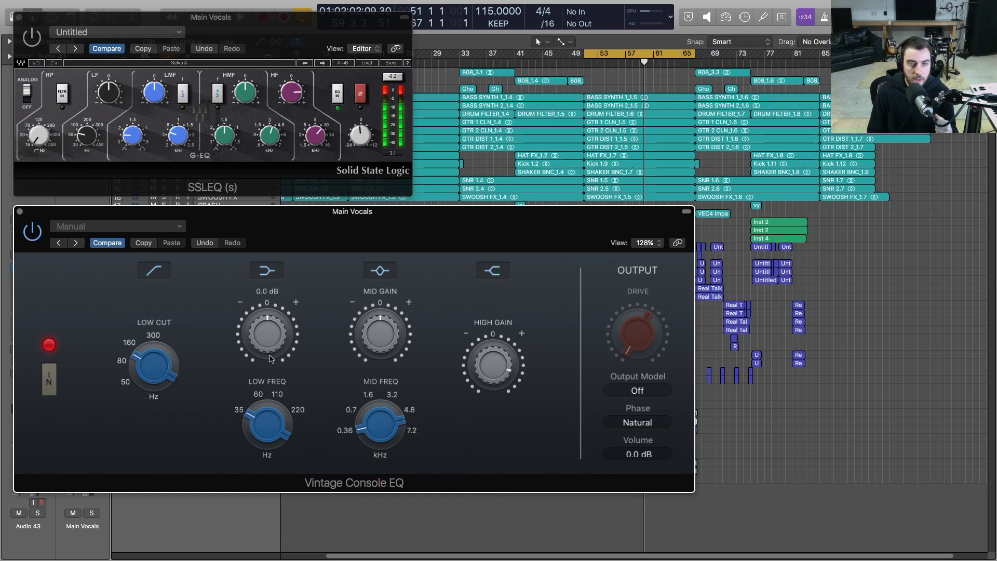
{"action": "mouse_move", "coordinate": [262, 384]}
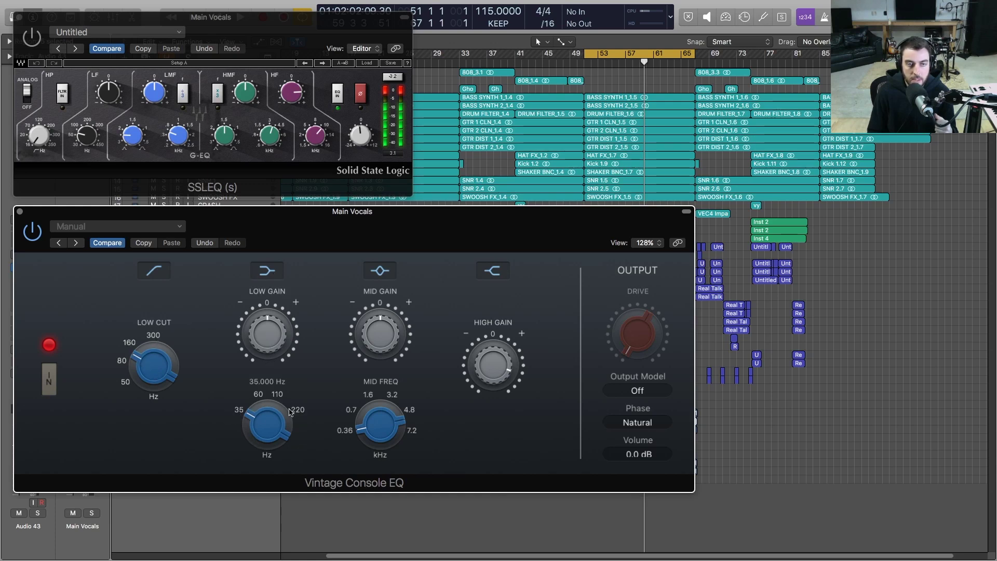
{"action": "mouse_move", "coordinate": [376, 346]}
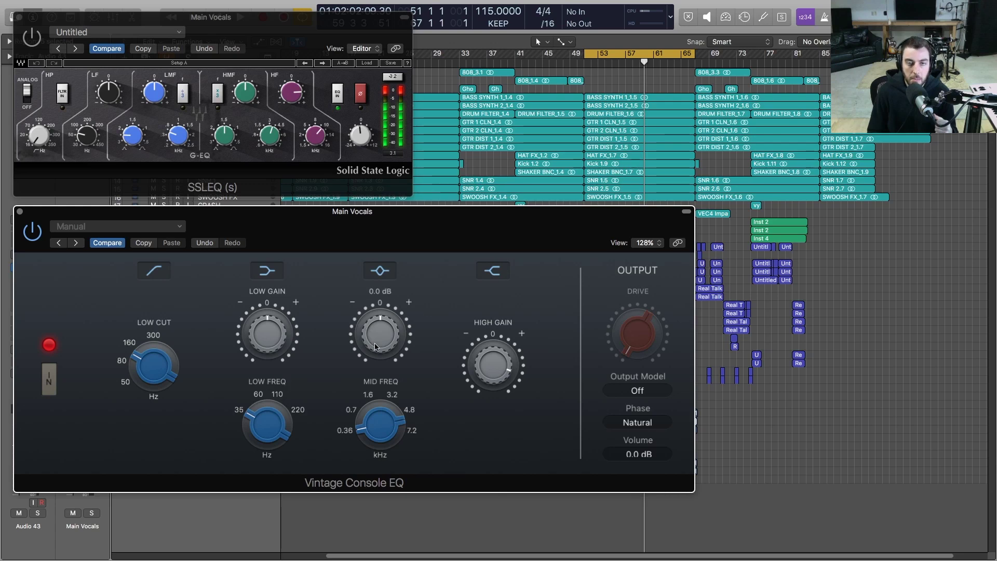
{"action": "mouse_move", "coordinate": [508, 333]}
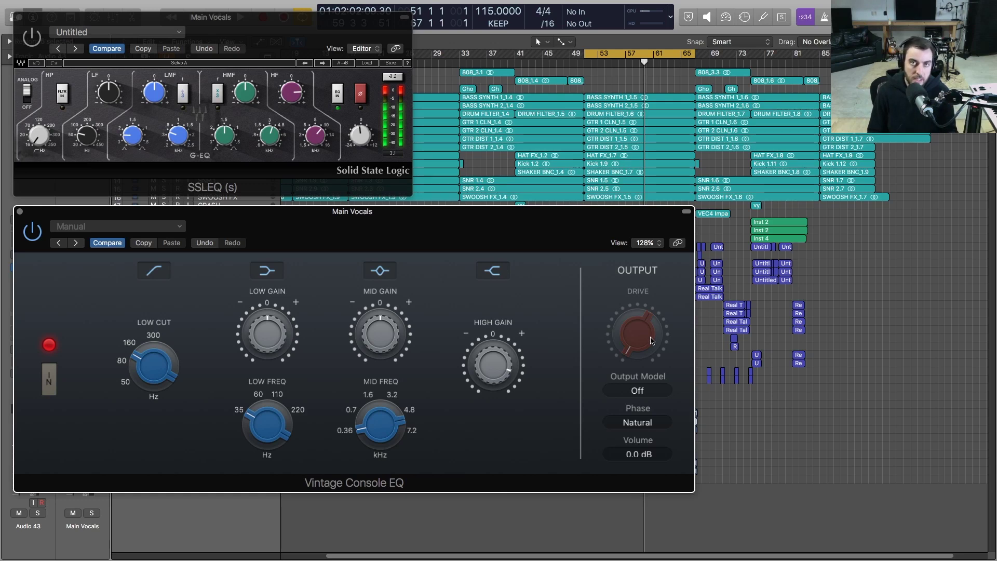
{"action": "left_click", "coordinate": [653, 395]}
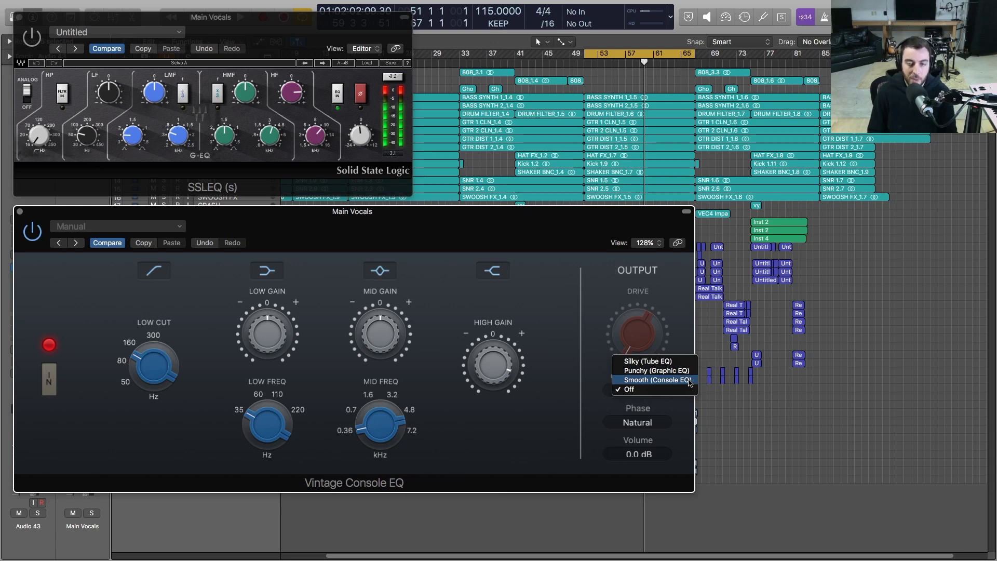
Step: Review the Silky, Punchy and Smooth output models, leaving Off selected
{"action": "left_click", "coordinate": [678, 413]}
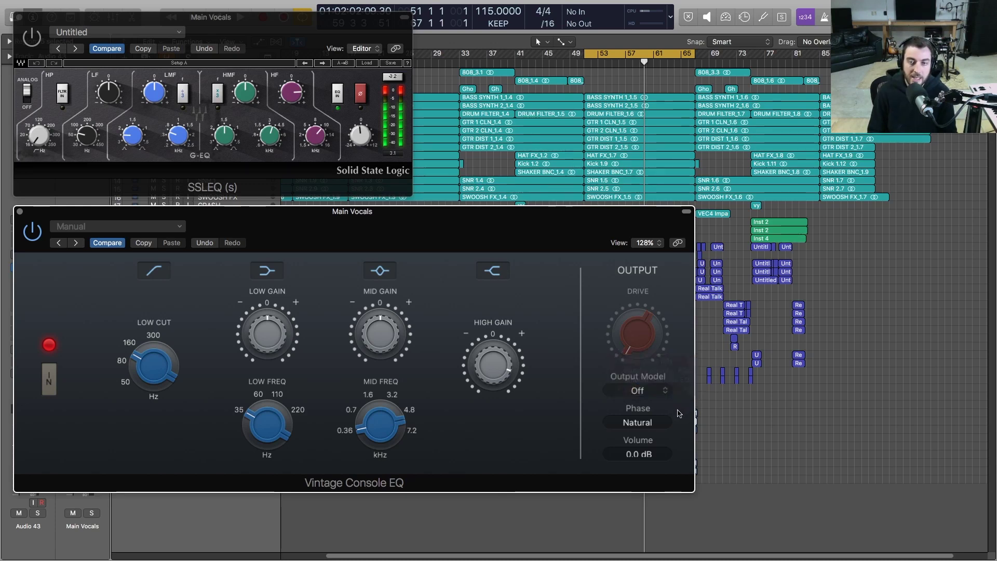
{"action": "left_click", "coordinate": [670, 391]}
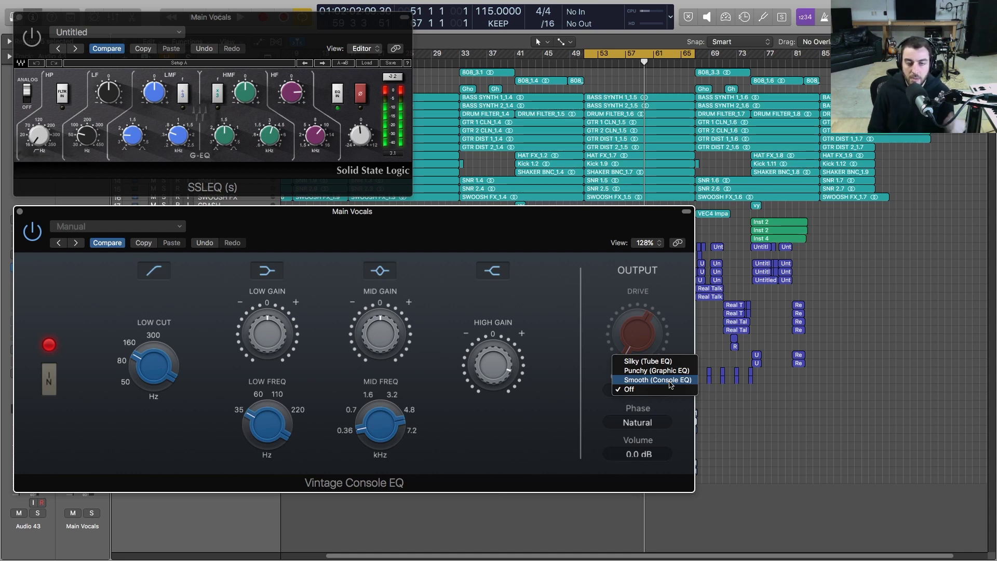
{"action": "left_click", "coordinate": [684, 319]}
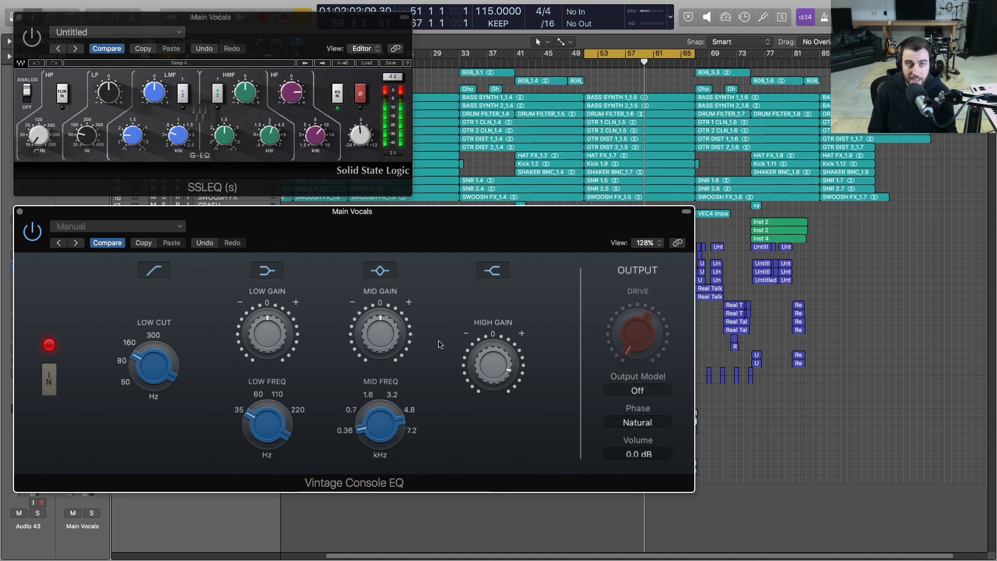
{"action": "left_click", "coordinate": [642, 424]}
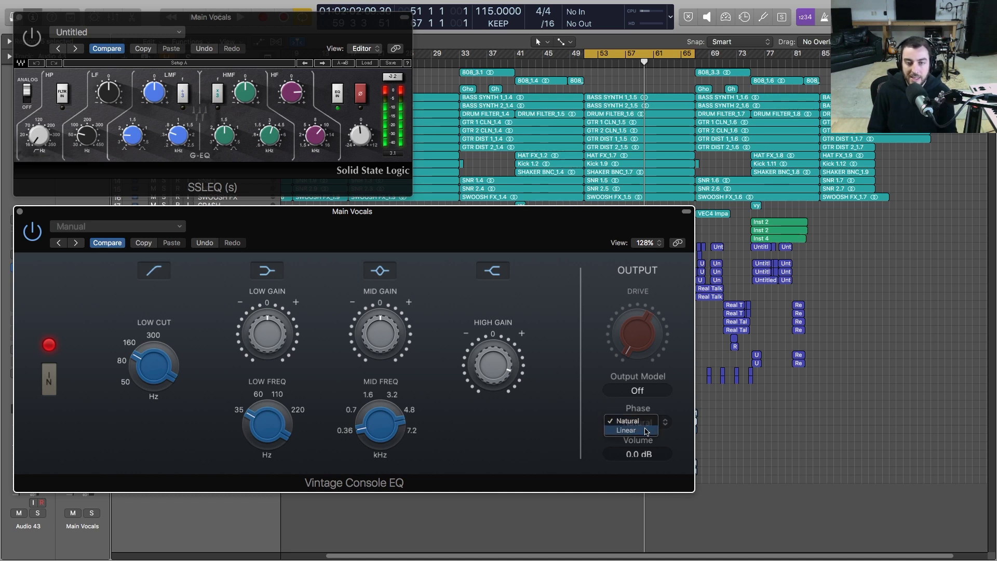
{"action": "left_click", "coordinate": [643, 430]}
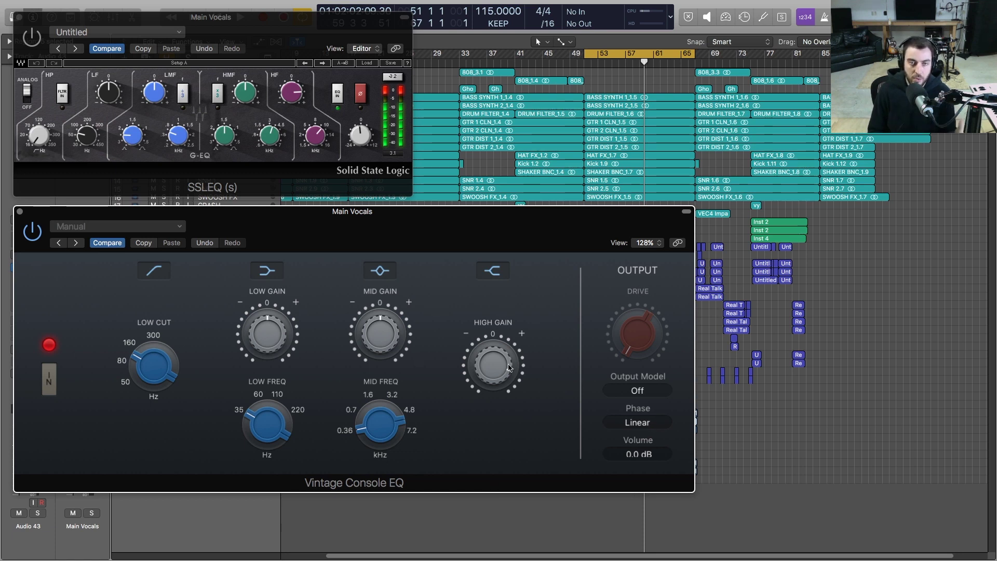
{"action": "left_click", "coordinate": [644, 423]}
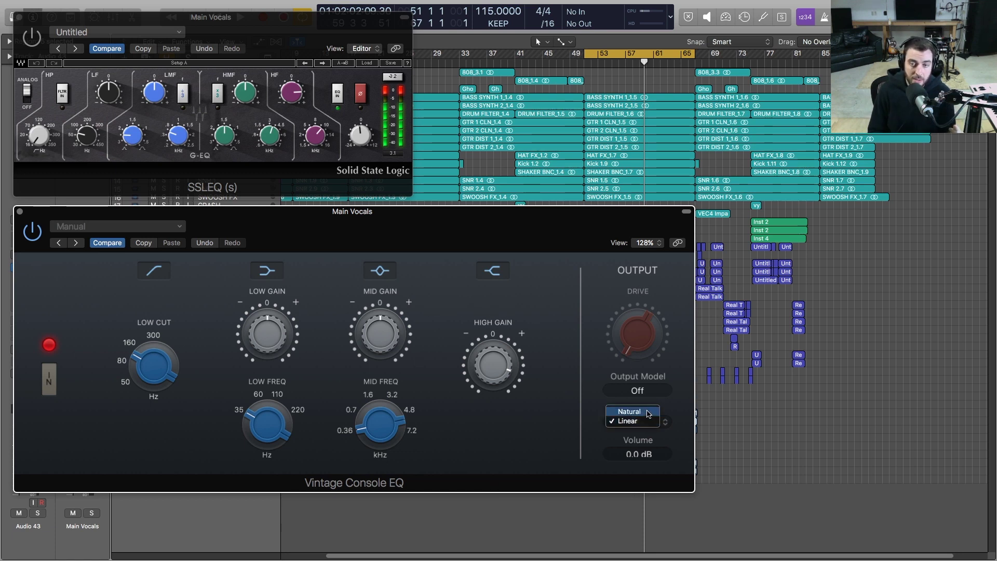
{"action": "left_click", "coordinate": [647, 412]}
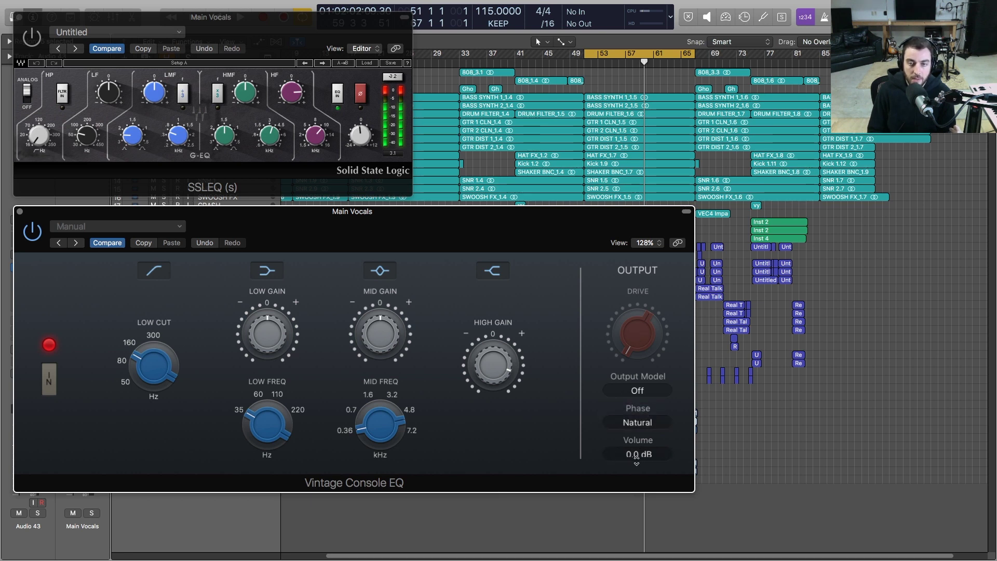
{"action": "mouse_move", "coordinate": [519, 369]}
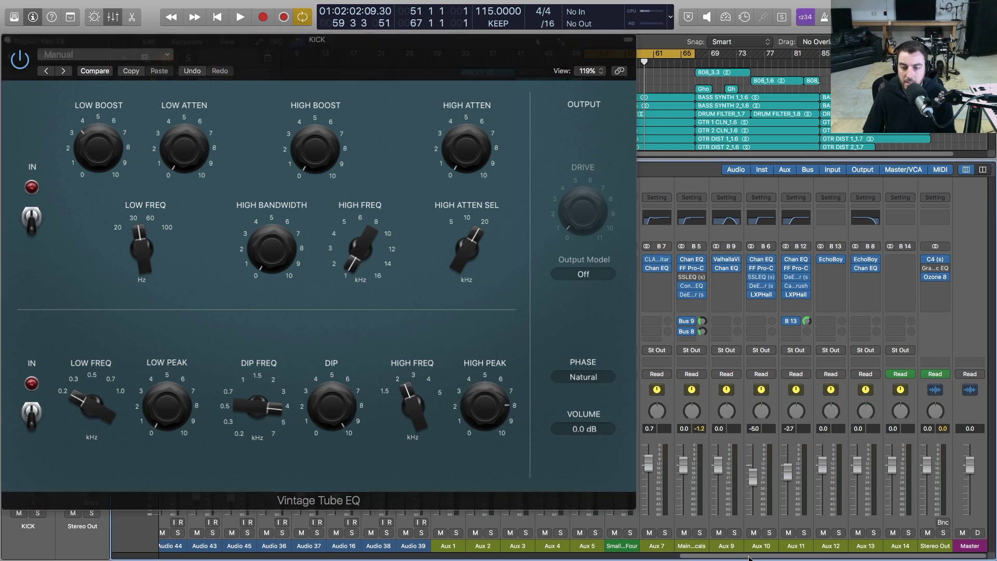
Step: Solo the KICK track and briefly play it with the lower Tube EQ section in
{"action": "left_click_drag", "start_coordinate": [748, 557], "coordinate": [233, 557]}
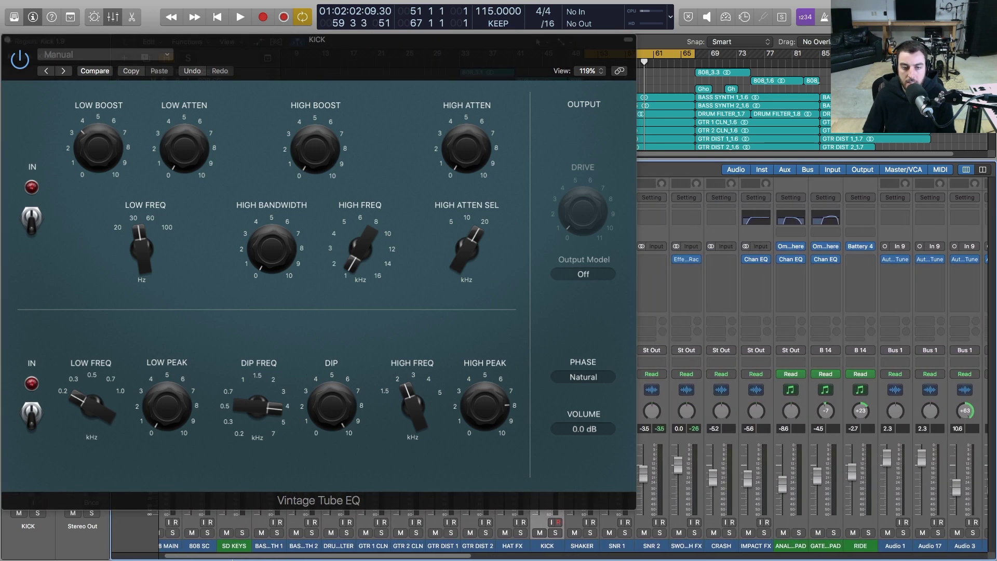
{"action": "left_click", "coordinate": [556, 534]}
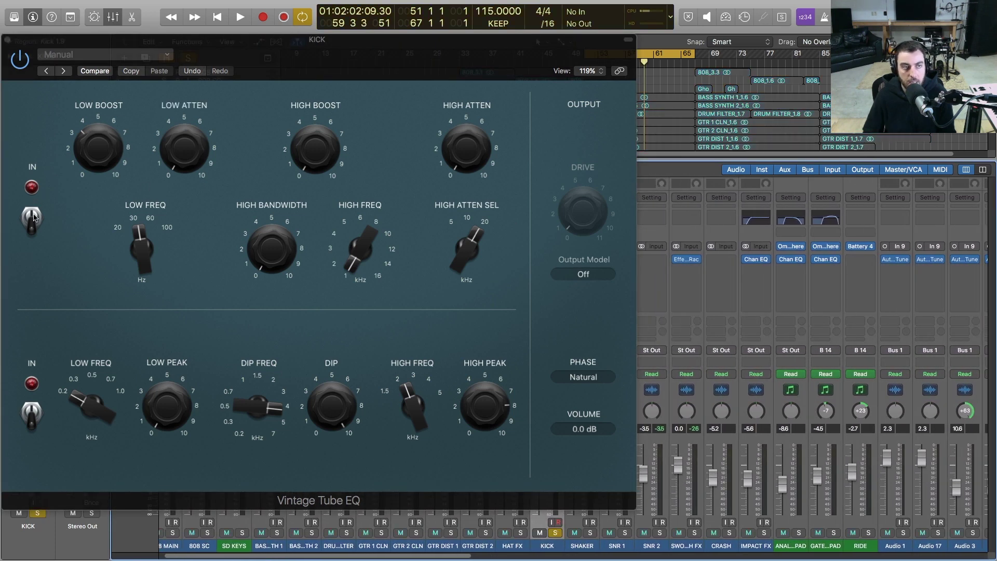
{"action": "left_click", "coordinate": [32, 415]}
{"action": "left_click", "coordinate": [32, 414]}
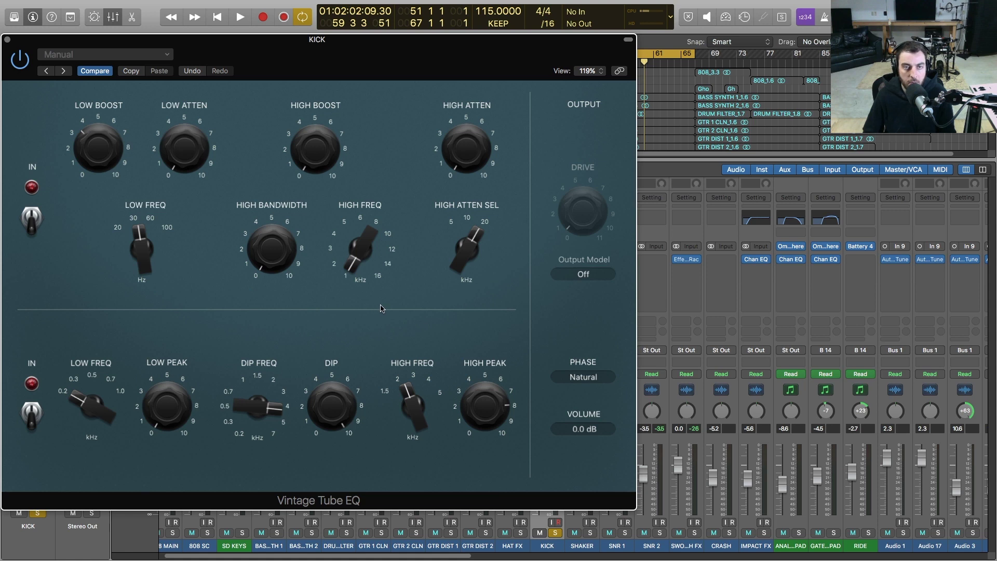
{"action": "key", "text": "space"}
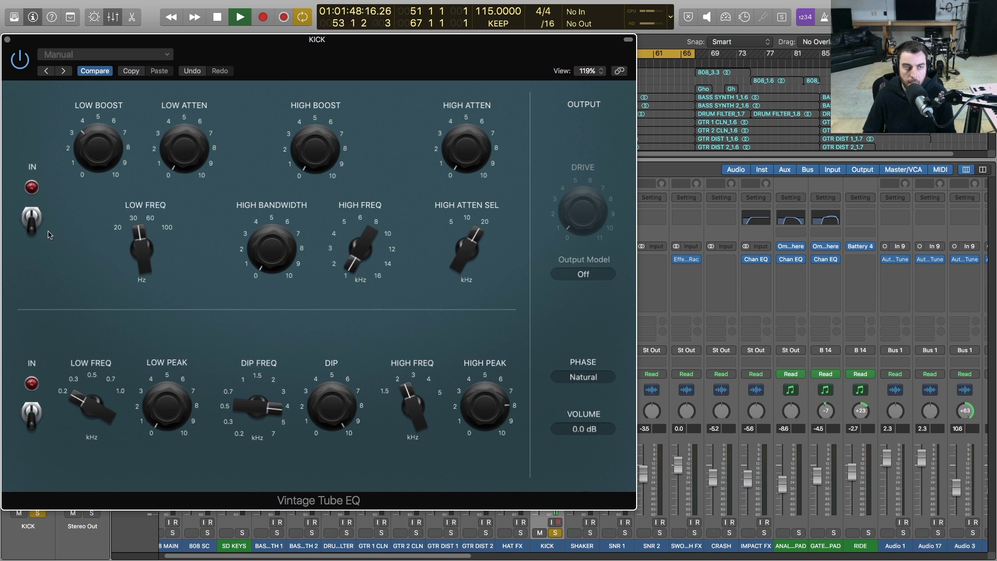
{"action": "key", "text": "space"}
Step: Toggle both Vintage Tube EQ sections in and out during playback, ending with both engaged
{"action": "left_click", "coordinate": [32, 224]}
{"action": "left_click", "coordinate": [30, 410]}
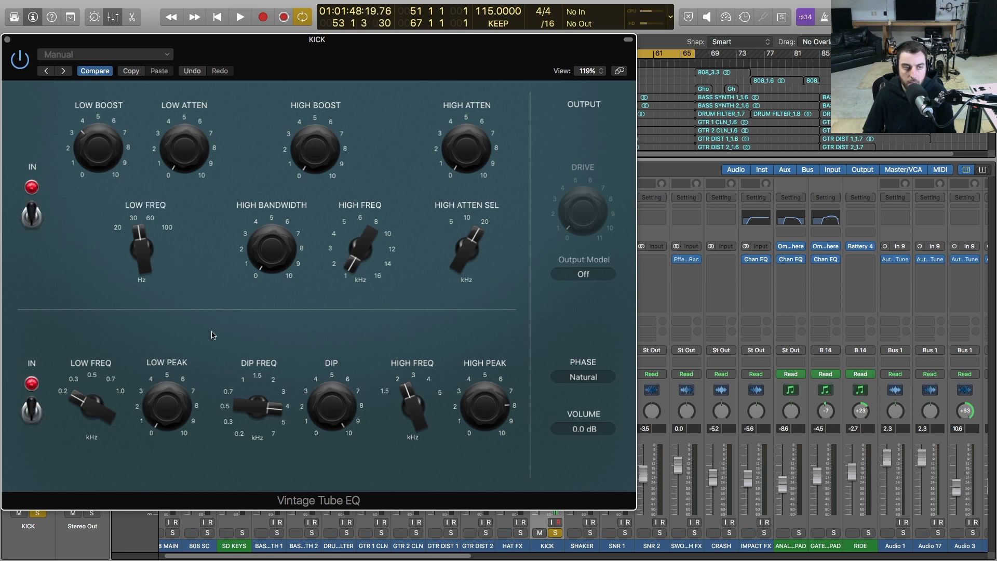
{"action": "key", "text": "space"}
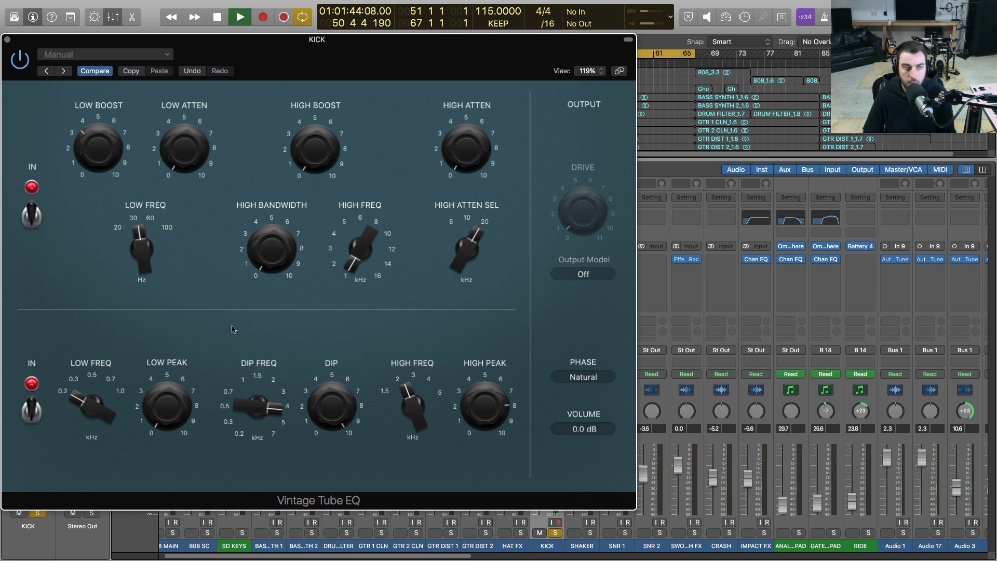
{"action": "left_click", "coordinate": [33, 217]}
{"action": "left_click", "coordinate": [34, 401]}
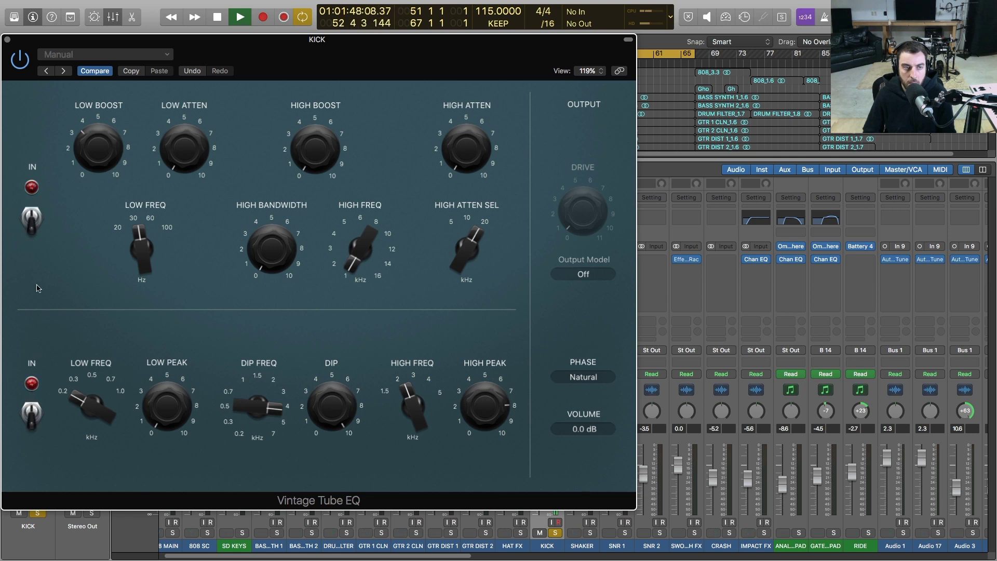
{"action": "left_click", "coordinate": [33, 217]}
{"action": "left_click", "coordinate": [34, 411]}
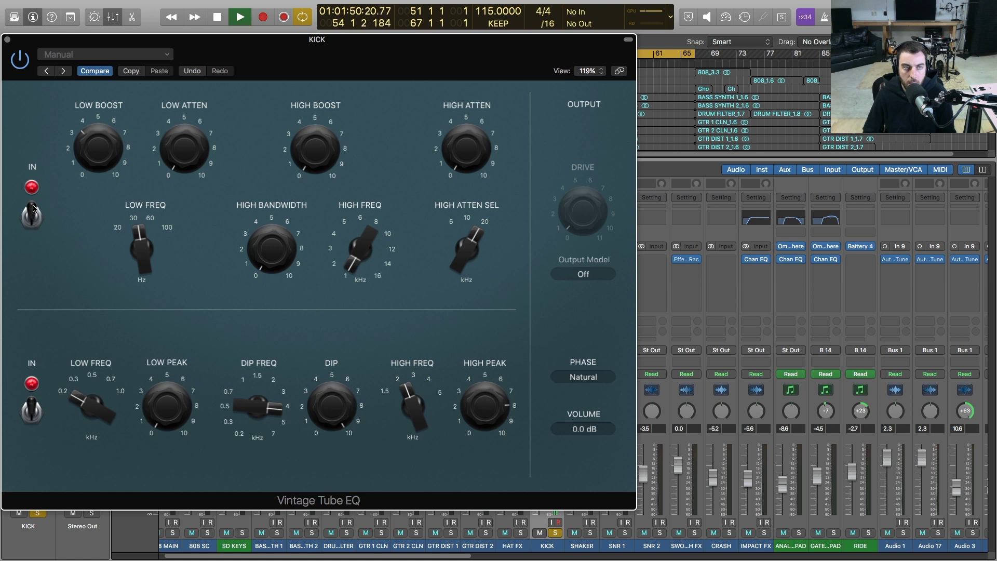
{"action": "left_click", "coordinate": [33, 216]}
{"action": "left_click", "coordinate": [33, 407]}
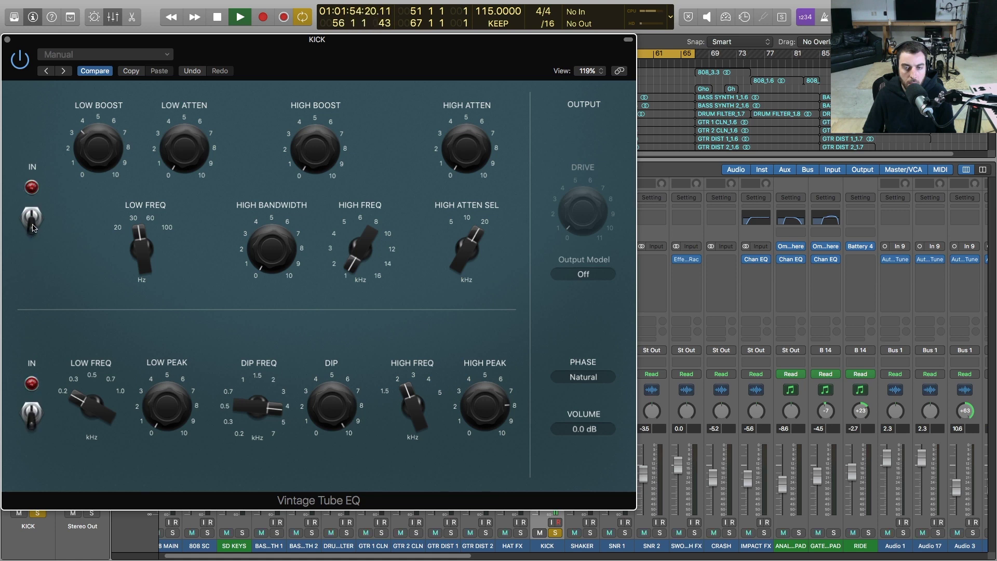
{"action": "left_click", "coordinate": [32, 221]}
{"action": "left_click", "coordinate": [31, 412]}
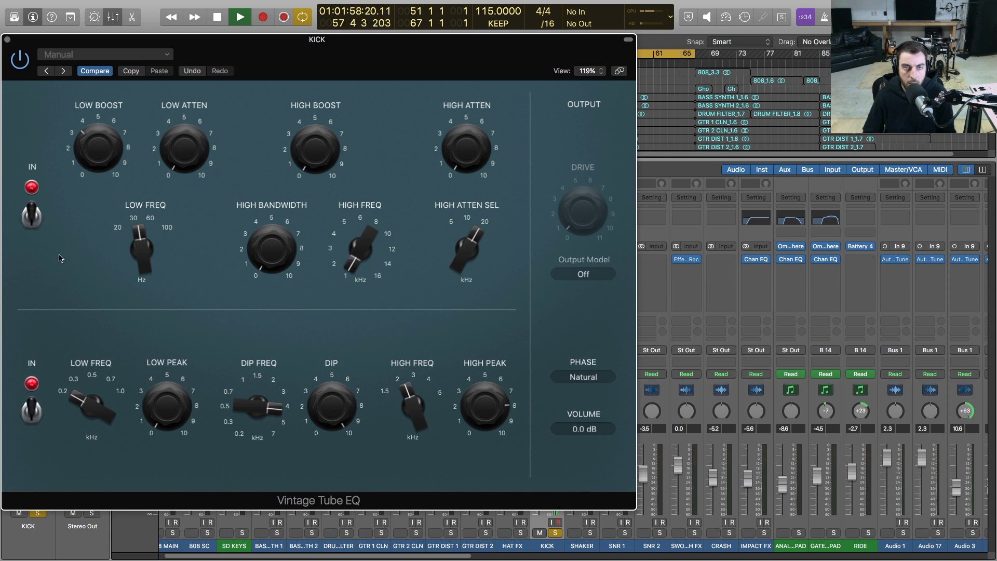
{"action": "key", "text": "space"}
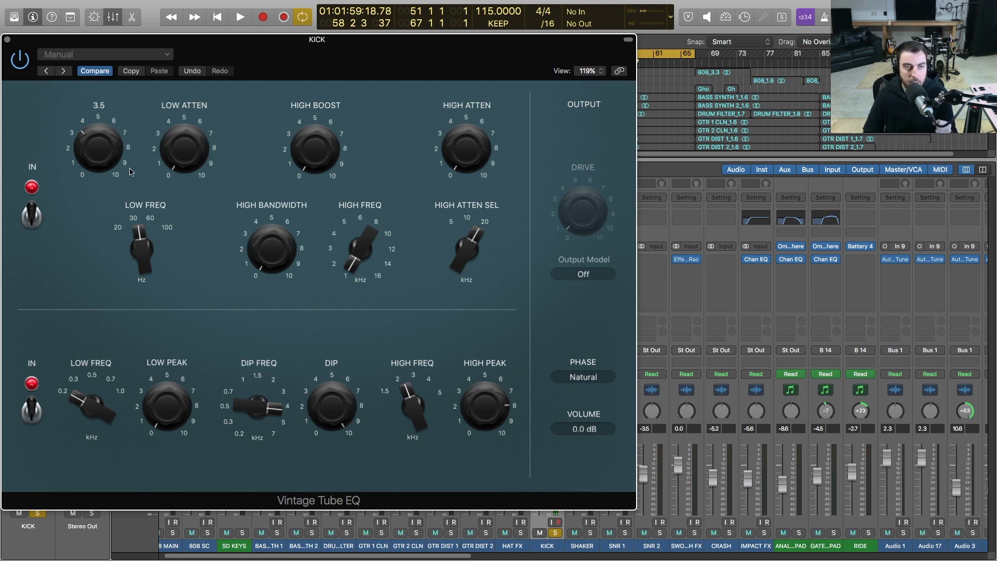
Step: Switch out the lower Vintage Tube EQ section on KICK and play the soloed kick
{"action": "mouse_move", "coordinate": [137, 232]}
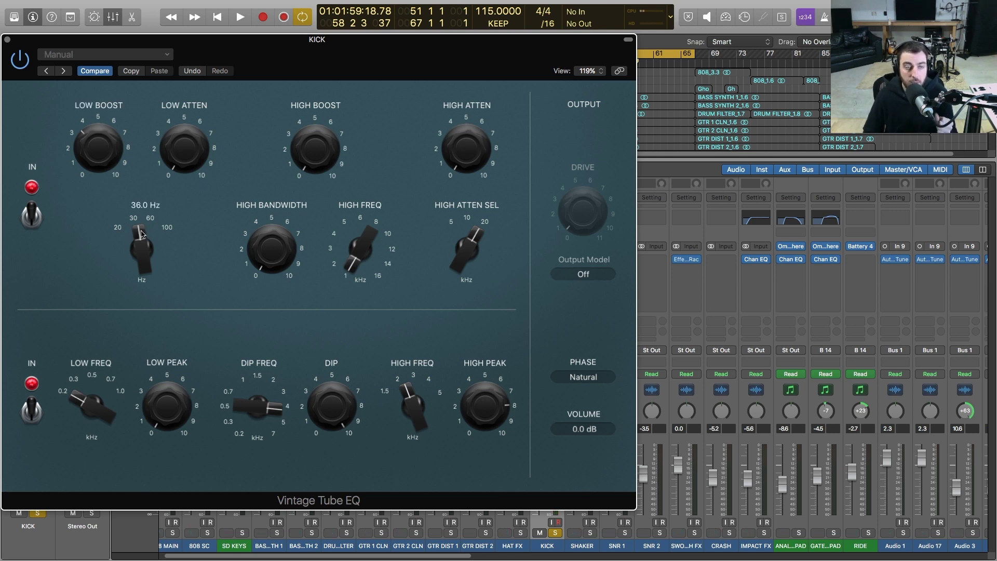
{"action": "mouse_move", "coordinate": [97, 158]}
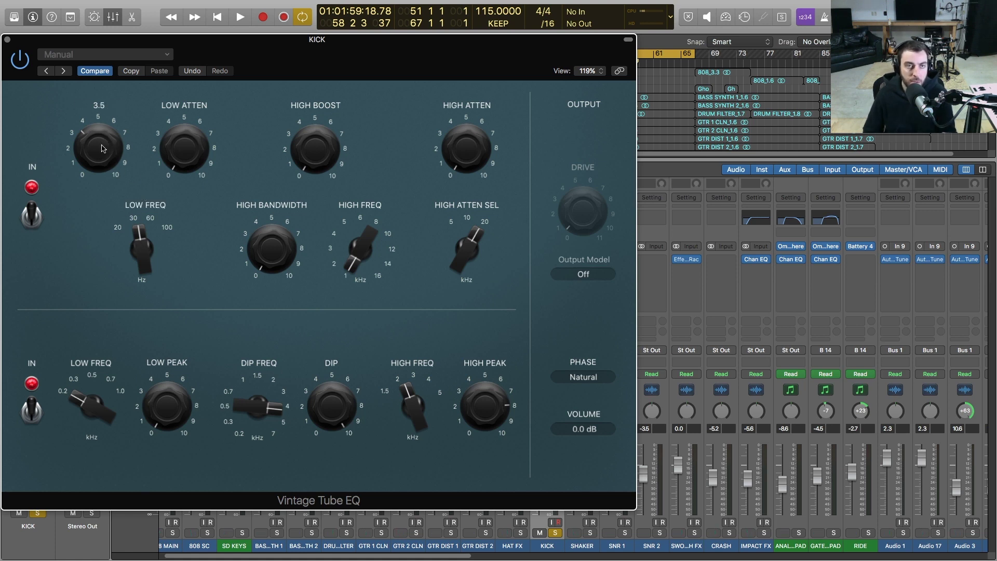
{"action": "mouse_move", "coordinate": [177, 135]}
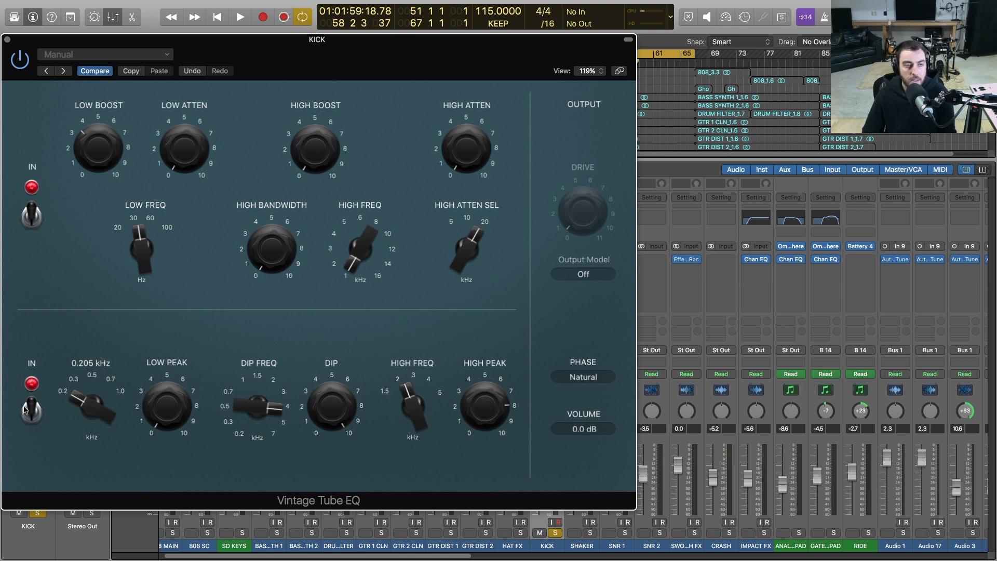
{"action": "left_click", "coordinate": [32, 413]}
{"action": "key", "text": "space"}
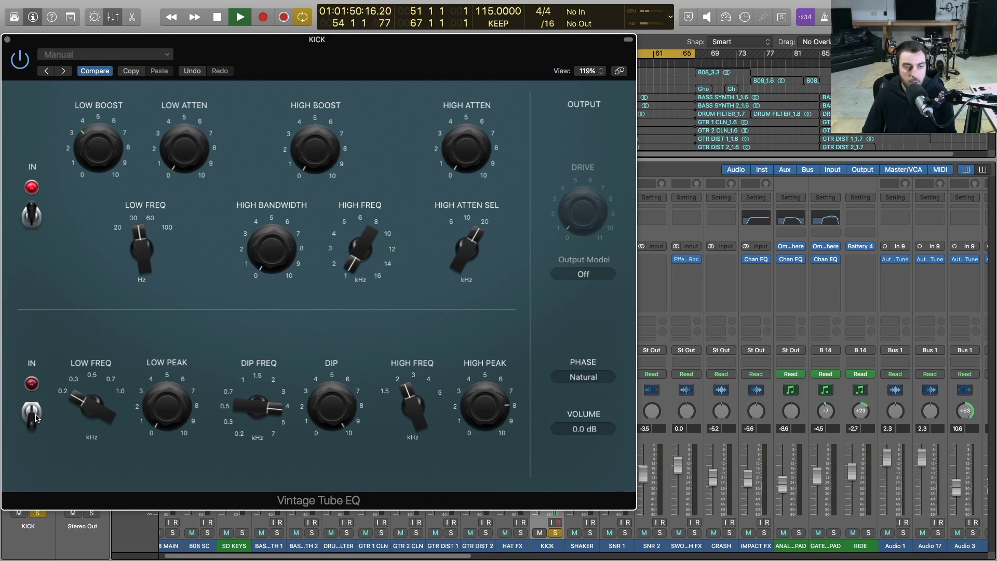
Step: Turn the lower Tube EQ section back on and replay the soloed kick
{"action": "key", "text": "space"}
{"action": "left_click", "coordinate": [32, 413]}
{"action": "key", "text": "space"}
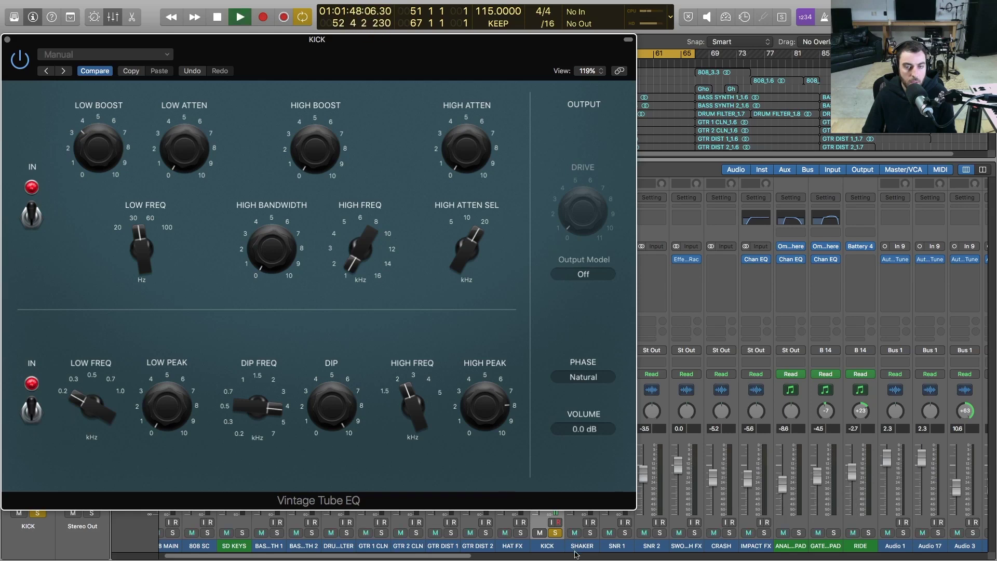
{"action": "key", "text": "space"}
Step: Unsolo KICK and toggle the upper Tube EQ section off and on during playback
{"action": "left_click", "coordinate": [555, 532]}
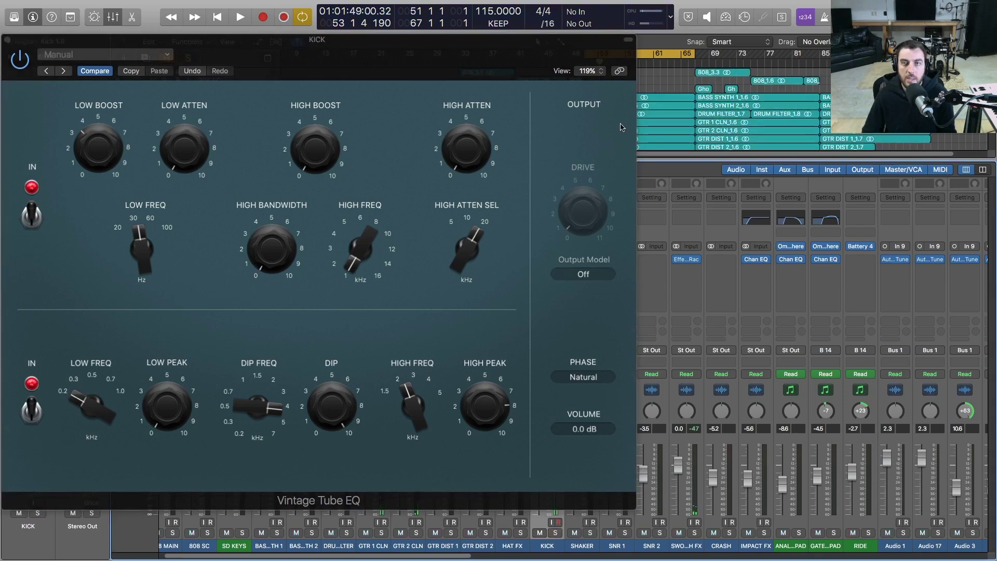
{"action": "key", "text": "space"}
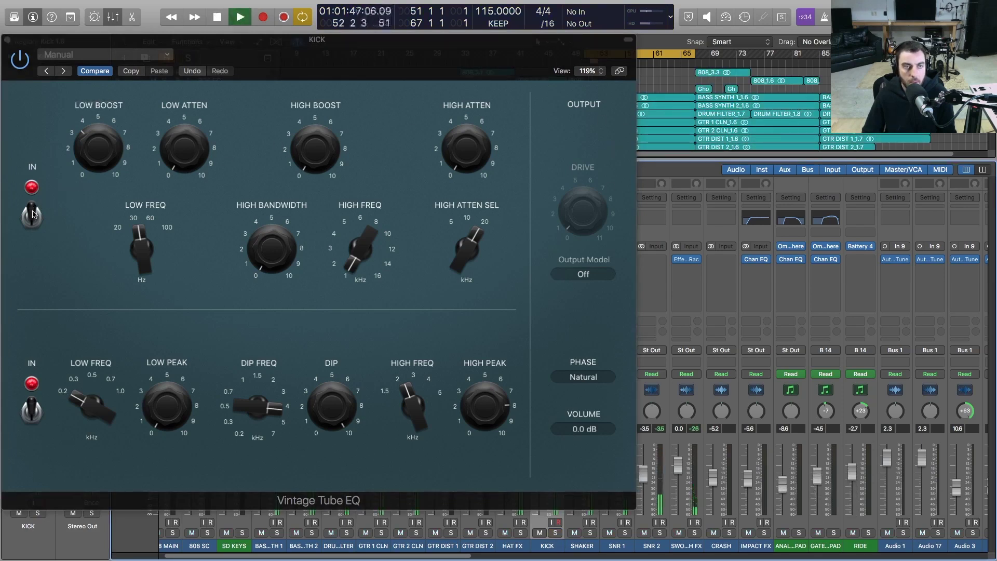
{"action": "left_click", "coordinate": [33, 214]}
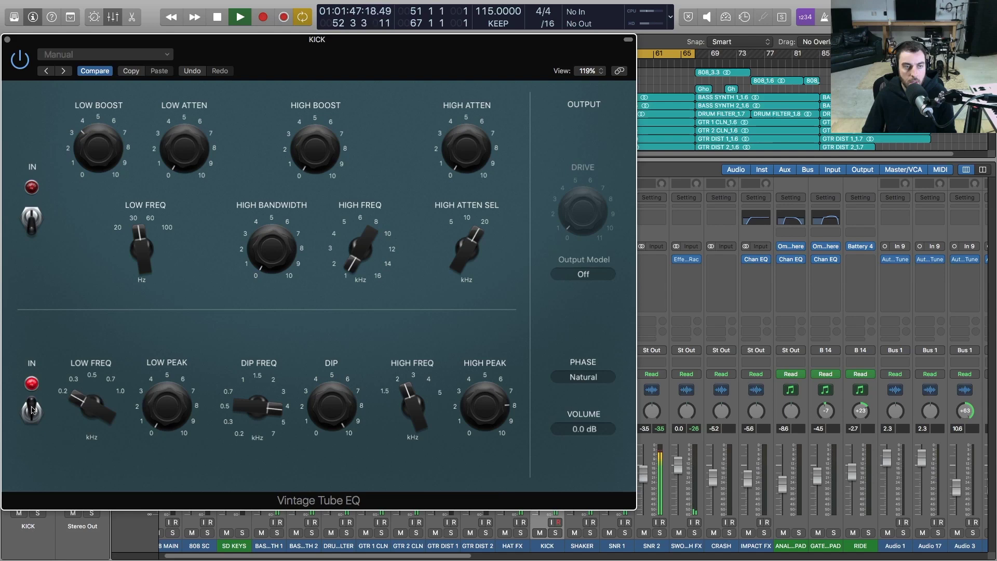
{"action": "left_click", "coordinate": [32, 216]}
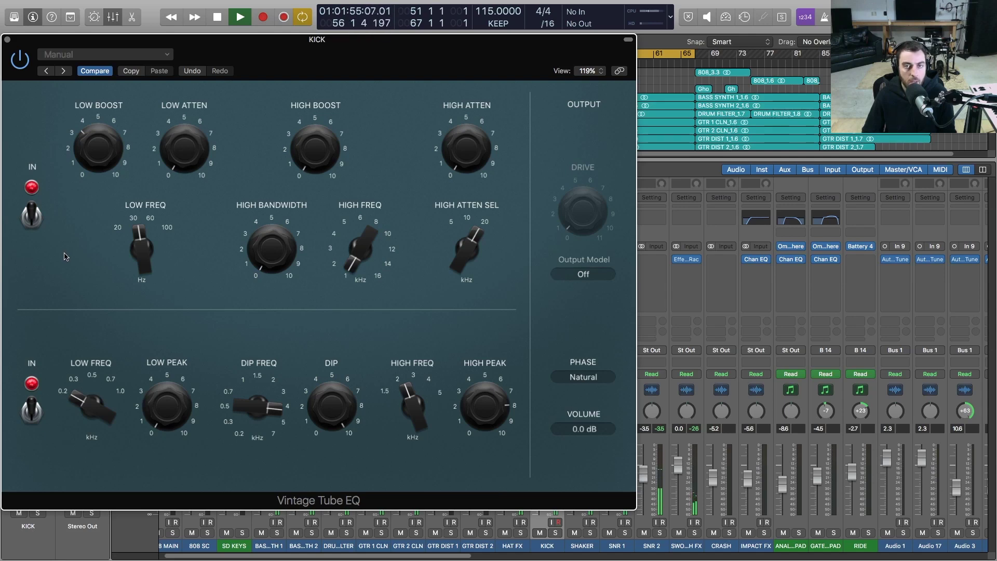
{"action": "key", "text": "space"}
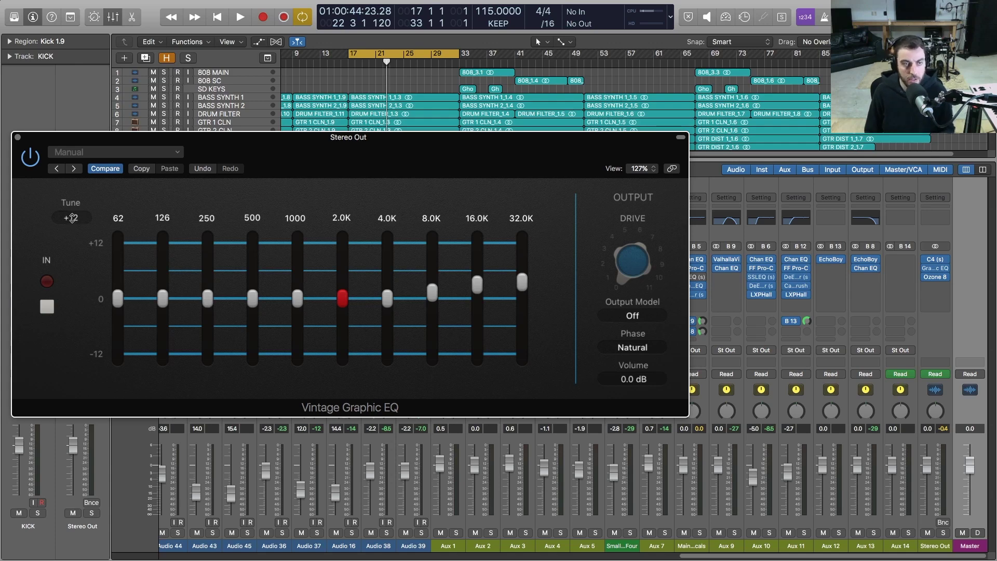
{"action": "double_click", "coordinate": [72, 218]}
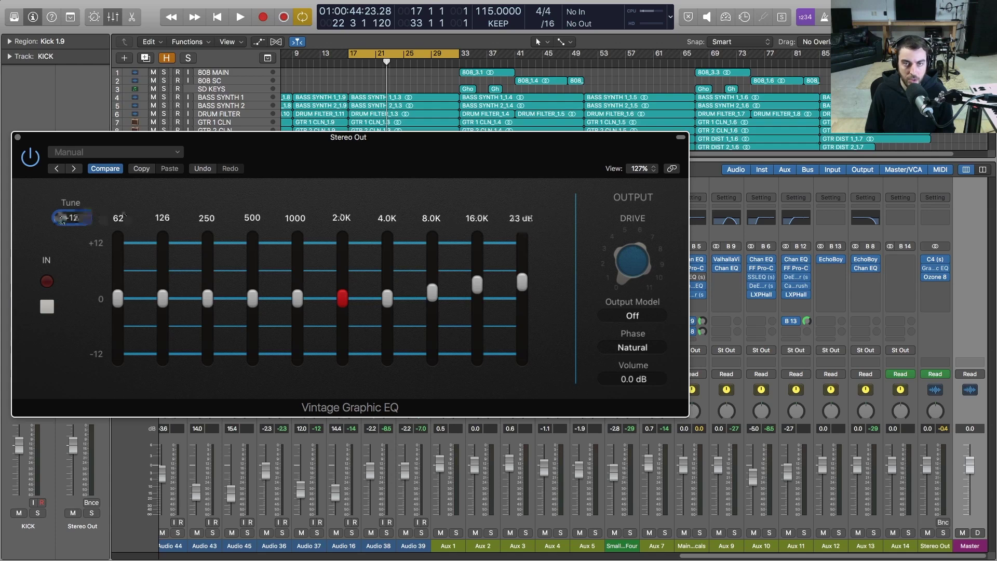
{"action": "left_click_drag", "start_coordinate": [73, 219], "coordinate": [72, 319]}
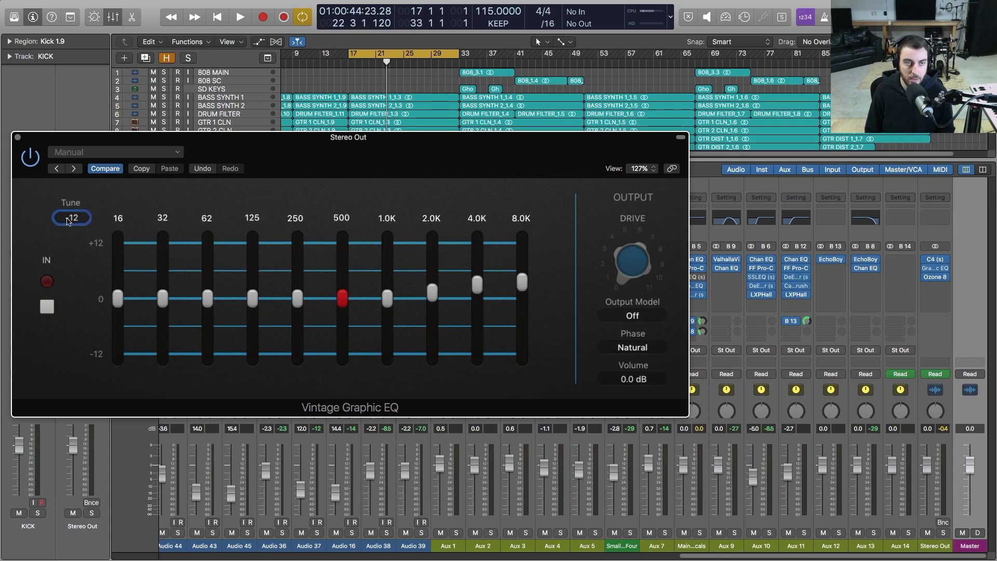
{"action": "mouse_move", "coordinate": [121, 220]}
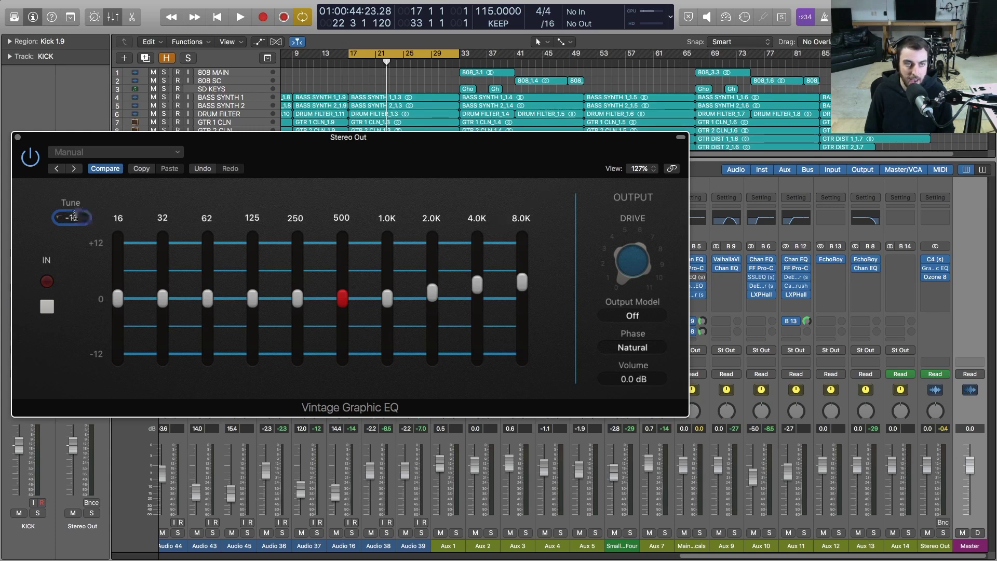
{"action": "scroll", "coordinate": [74, 217], "scroll_direction": "up", "scroll_amount": 20}
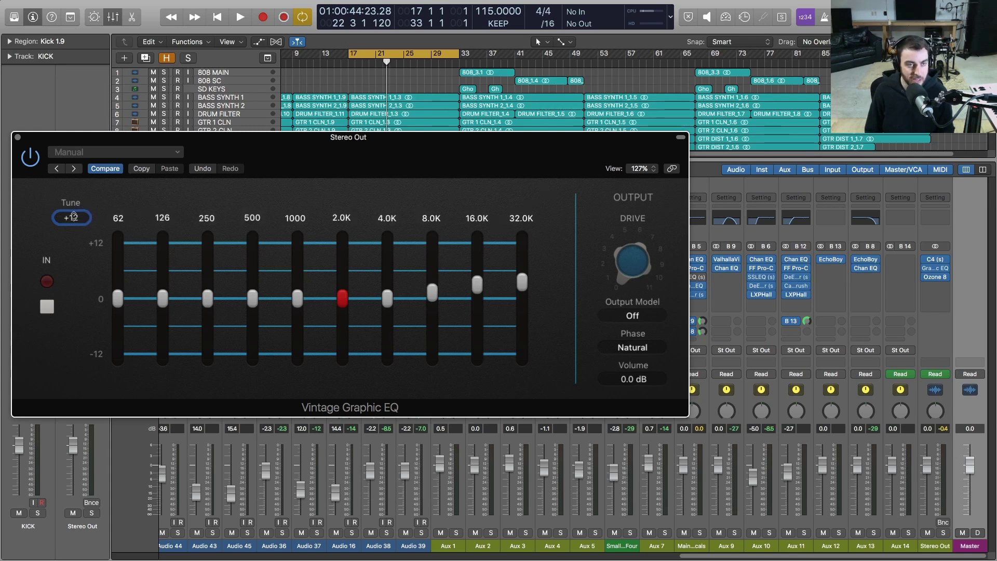
{"action": "mouse_move", "coordinate": [524, 228]}
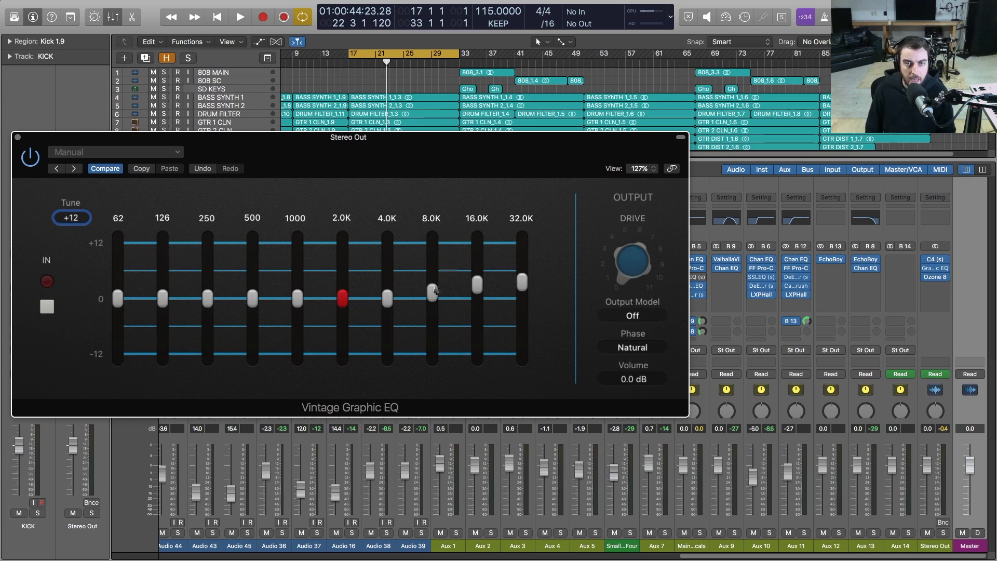
{"action": "mouse_move", "coordinate": [433, 295]}
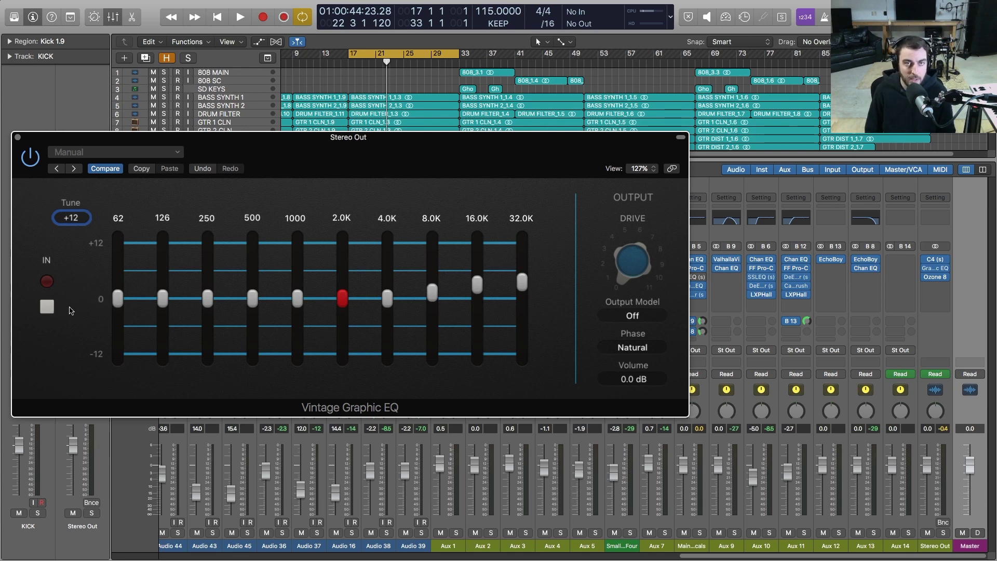
Step: During playback, engage the Stereo Out Graphic EQ, lower its 32.0K band slightly, and A/B it
{"action": "key", "text": "space"}
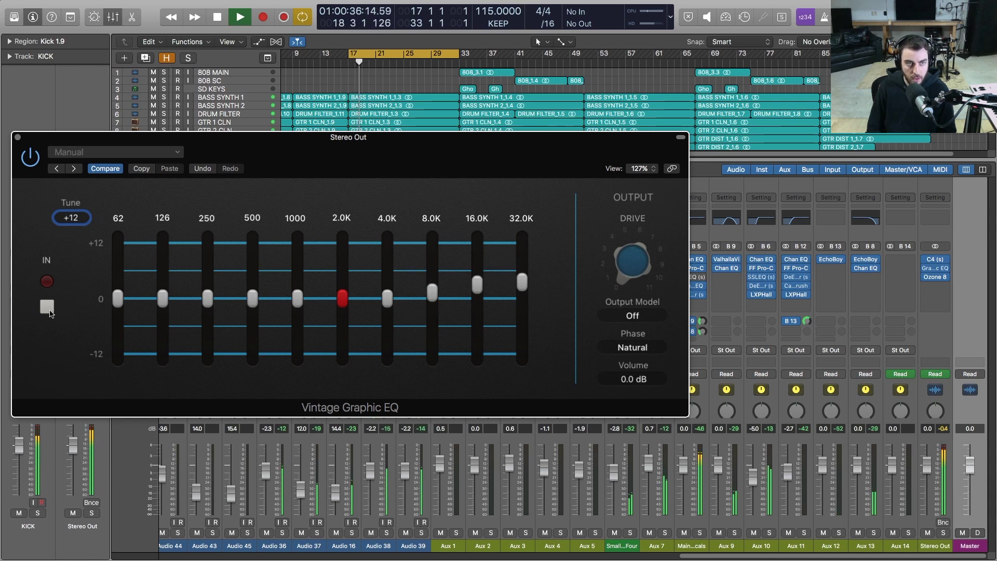
{"action": "left_click", "coordinate": [49, 310]}
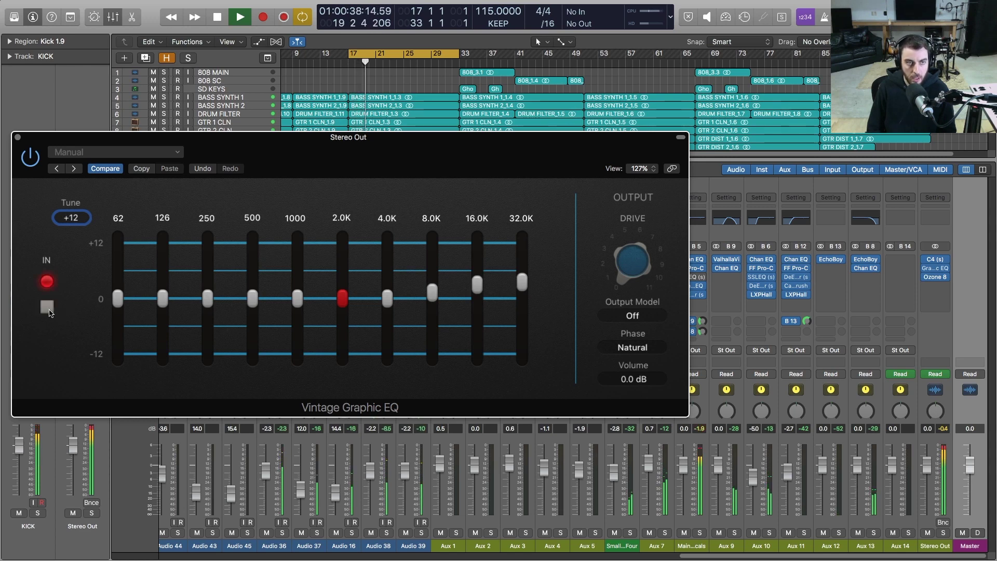
{"action": "left_click_drag", "start_coordinate": [522, 282], "coordinate": [522, 283]}
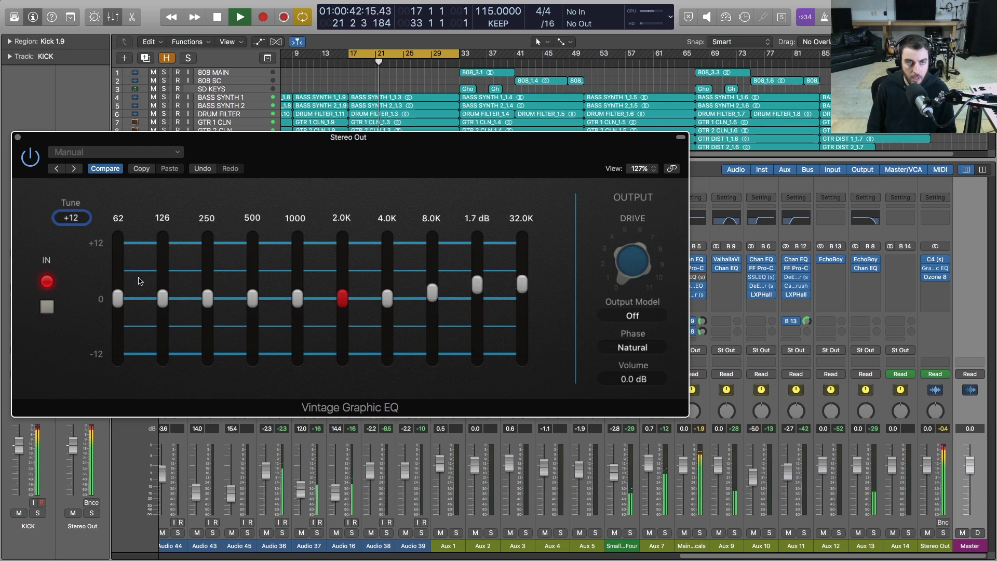
{"action": "left_click", "coordinate": [48, 307]}
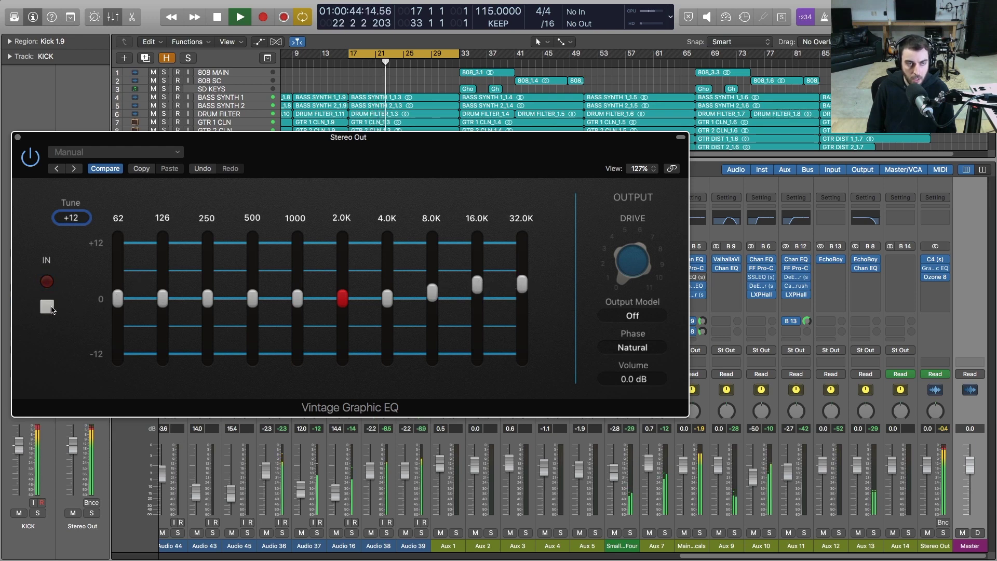
{"action": "left_click", "coordinate": [47, 306]}
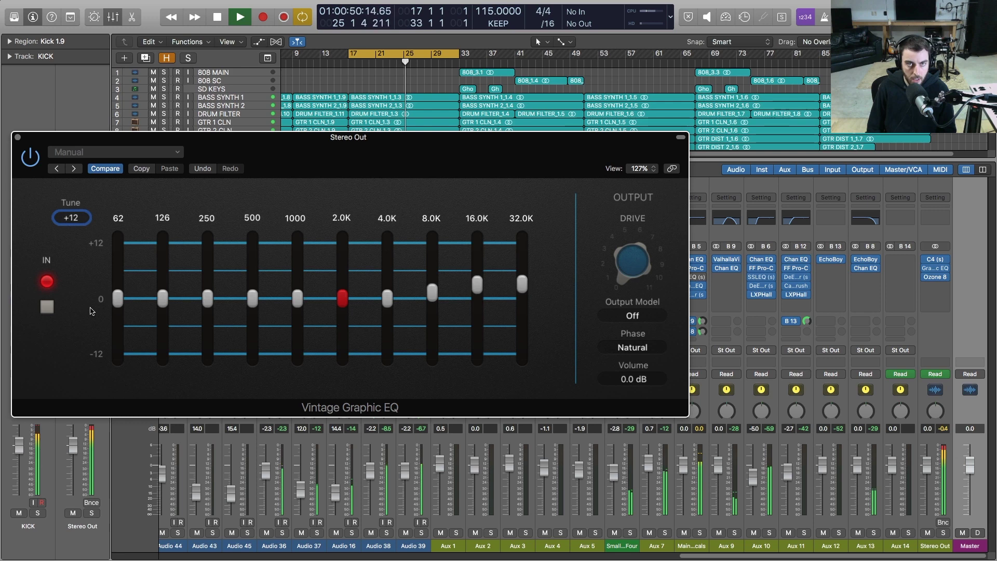
{"action": "key", "text": "space"}
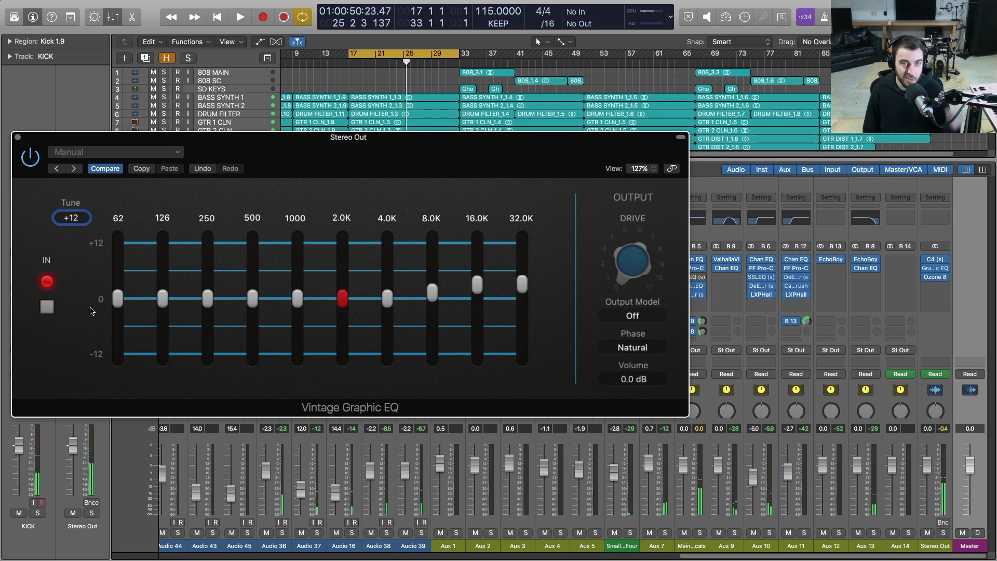